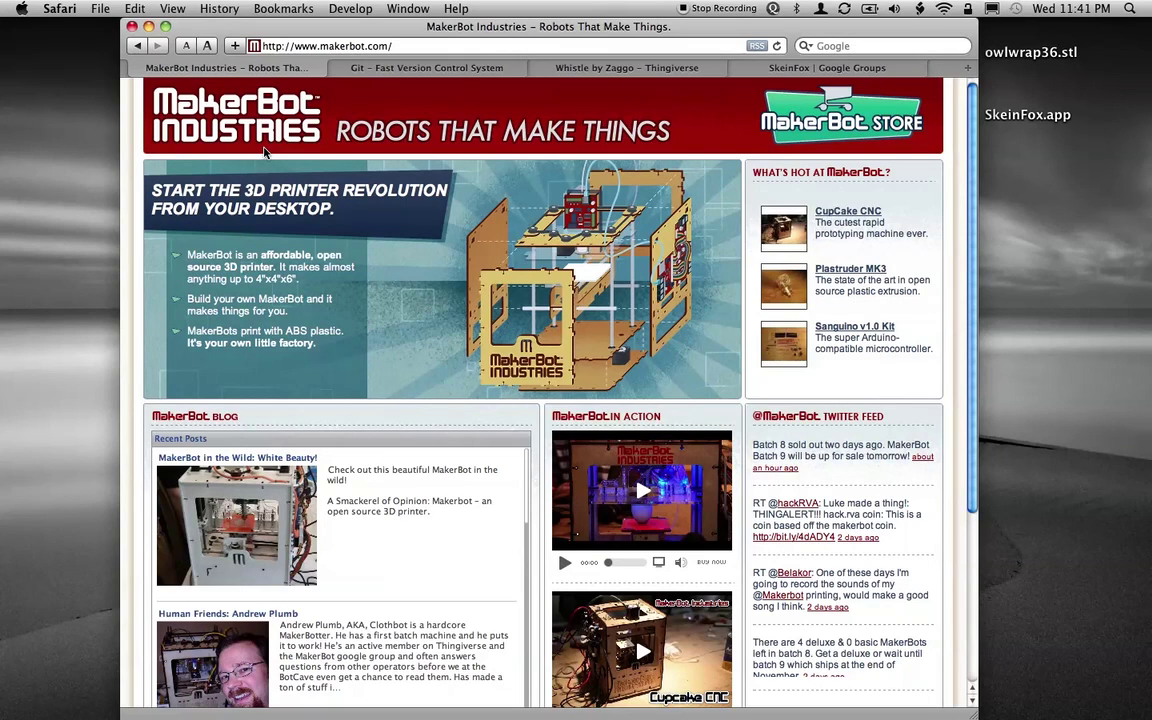
# Step: From the Git website tab, follow Download to the OS X Stable installers on Google Code
pyautogui.hotkey('ctrl', 'Tab')
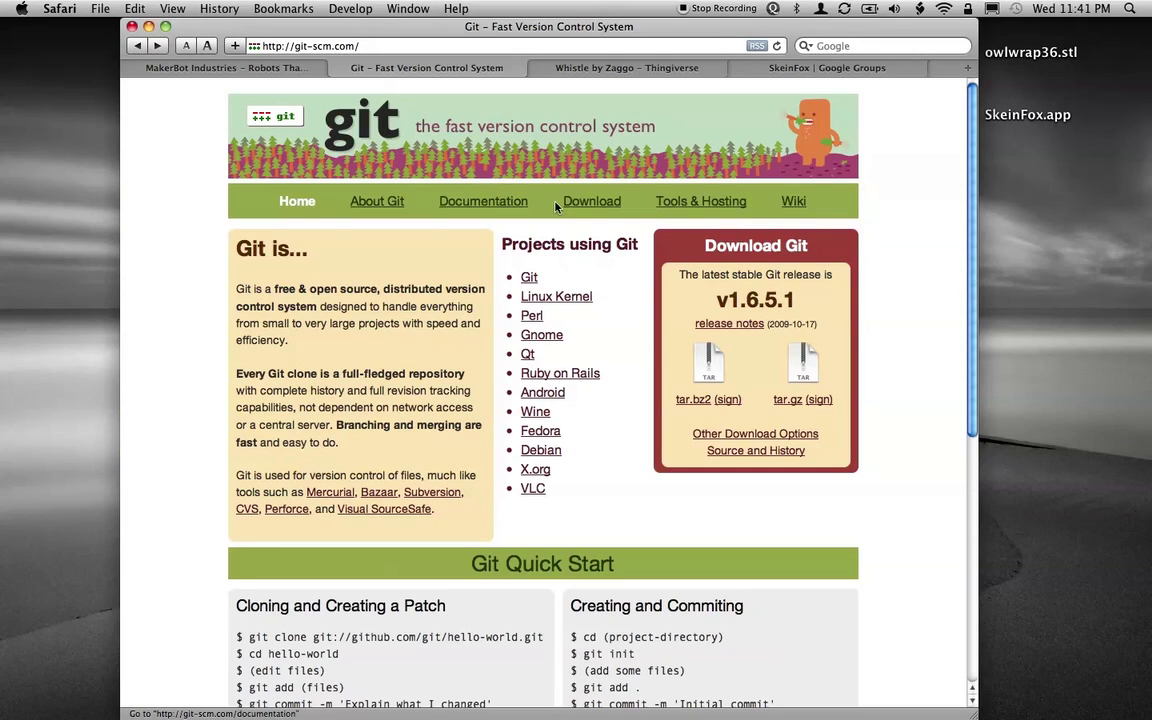
pyautogui.click(581, 204)
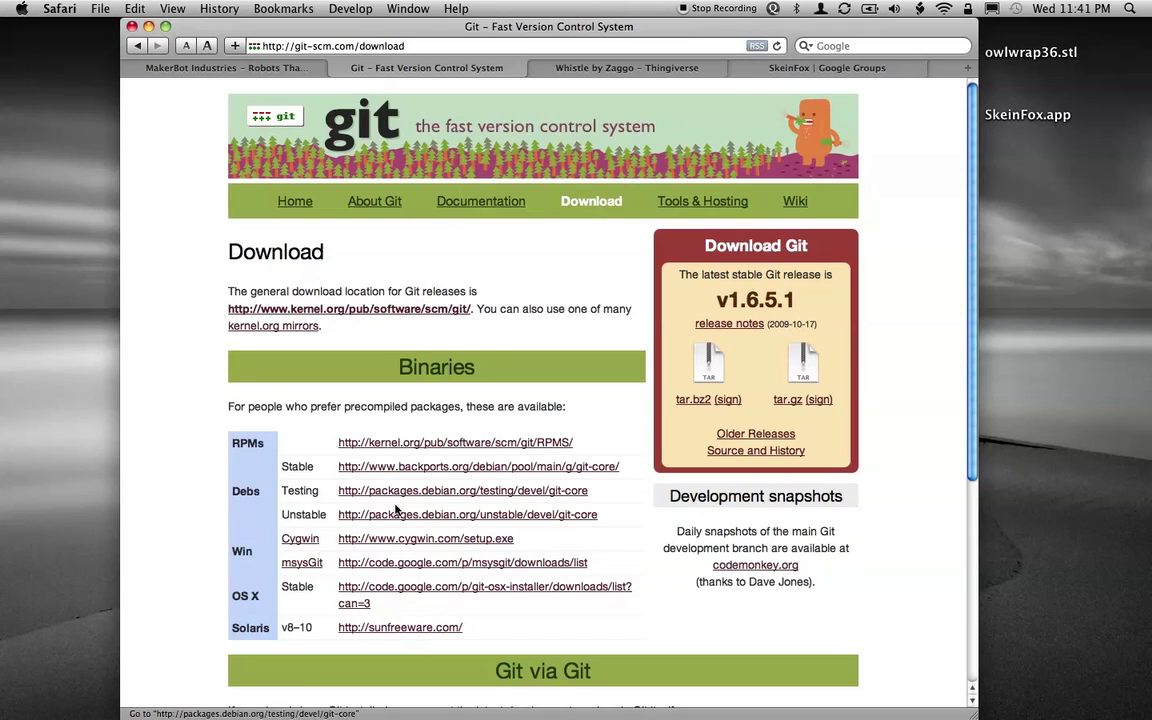
pyautogui.click(396, 590)
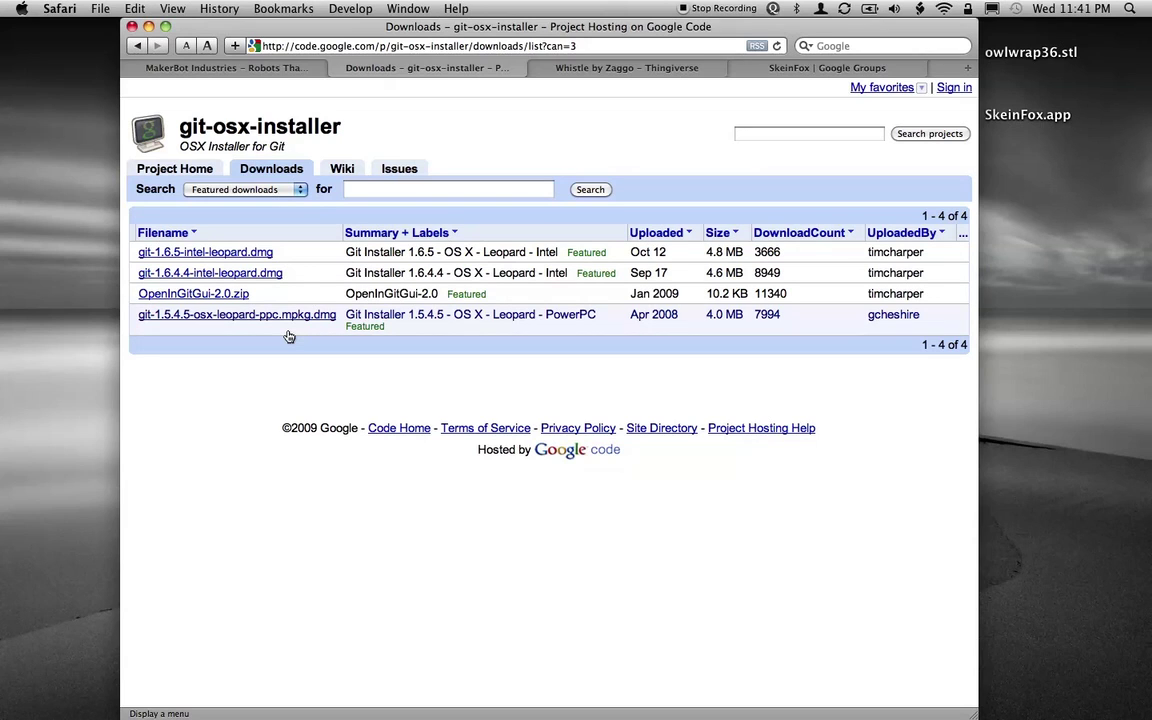
# Step: Hide Safari and launch SkeinFox.app from the desktop
pyautogui.press('super+h')
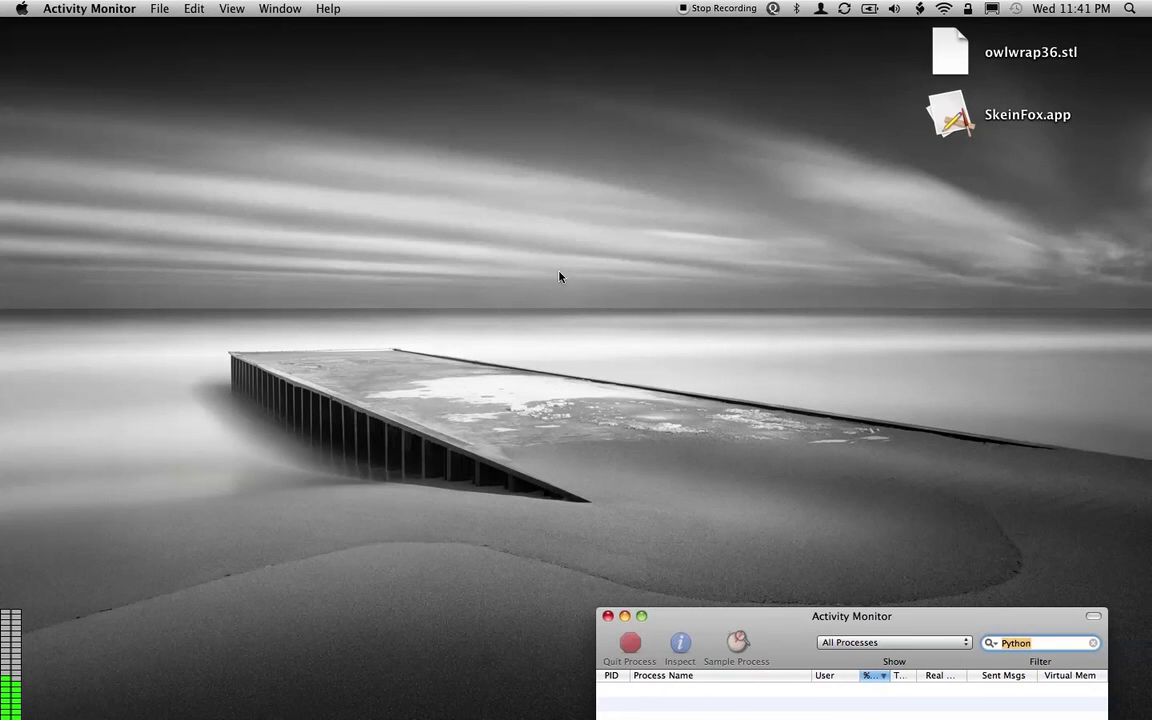
pyautogui.doubleClick(950, 116)
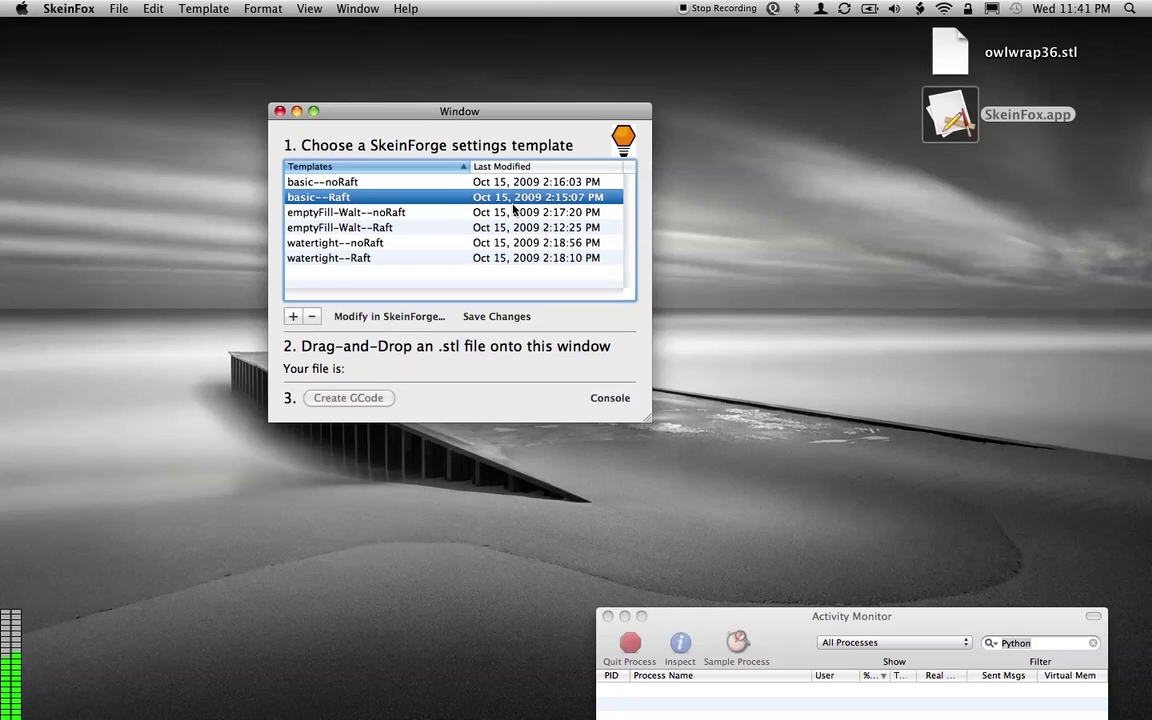
# Step: Cycle through the settings templates and show the console log
pyautogui.press('Down')
pyautogui.press('Down')
pyautogui.press('Down')
pyautogui.press('Up')
pyautogui.press('Up')
pyautogui.press('Up')
pyautogui.click(610, 398)
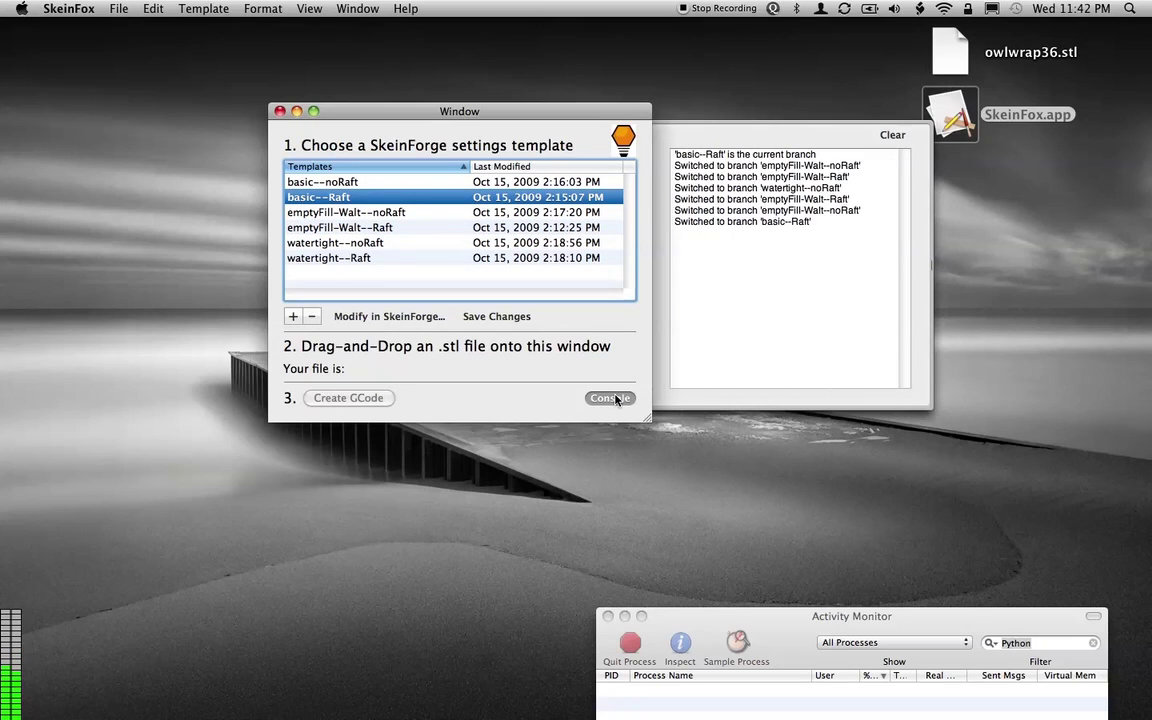
# Step: Switch between basic--noRaft and watertight--noRaft, settle on basic--Raft, and clear the console
pyautogui.press('Up')
pyautogui.press('Down')
pyautogui.press('Down')
pyautogui.press('Down')
pyautogui.press('Down')
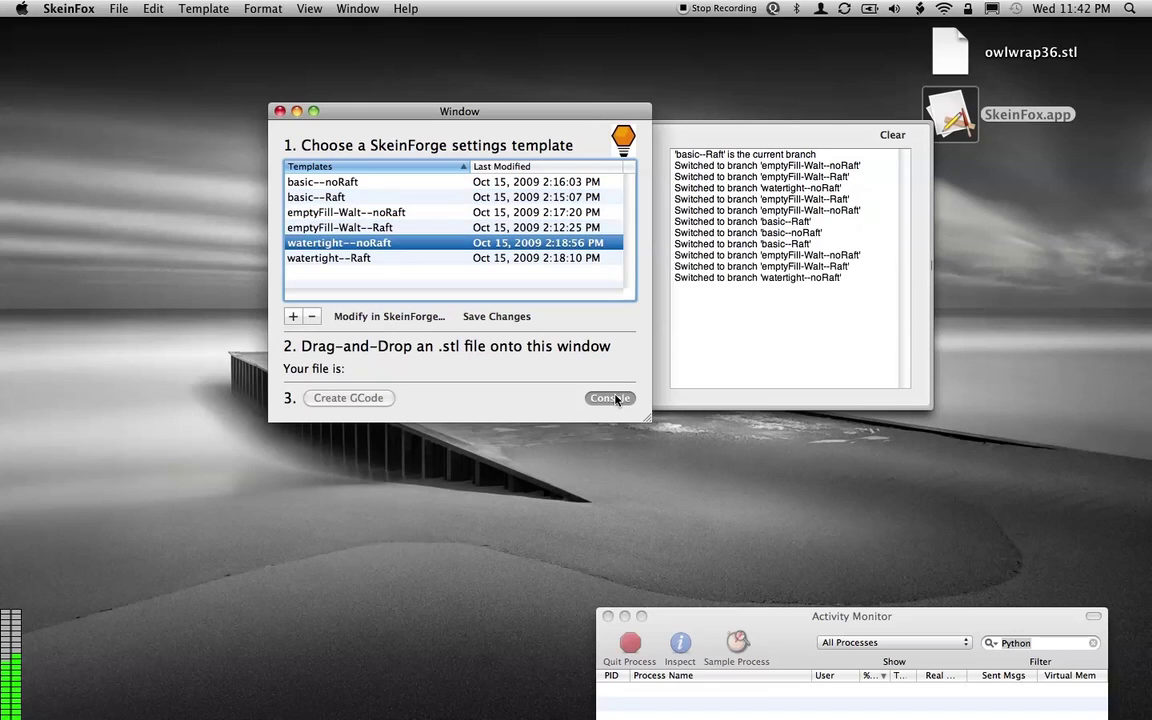
pyautogui.press('Up')
pyautogui.press('Up')
pyautogui.press('Up')
pyautogui.press('Down')
pyautogui.press('Down')
pyautogui.press('Down')
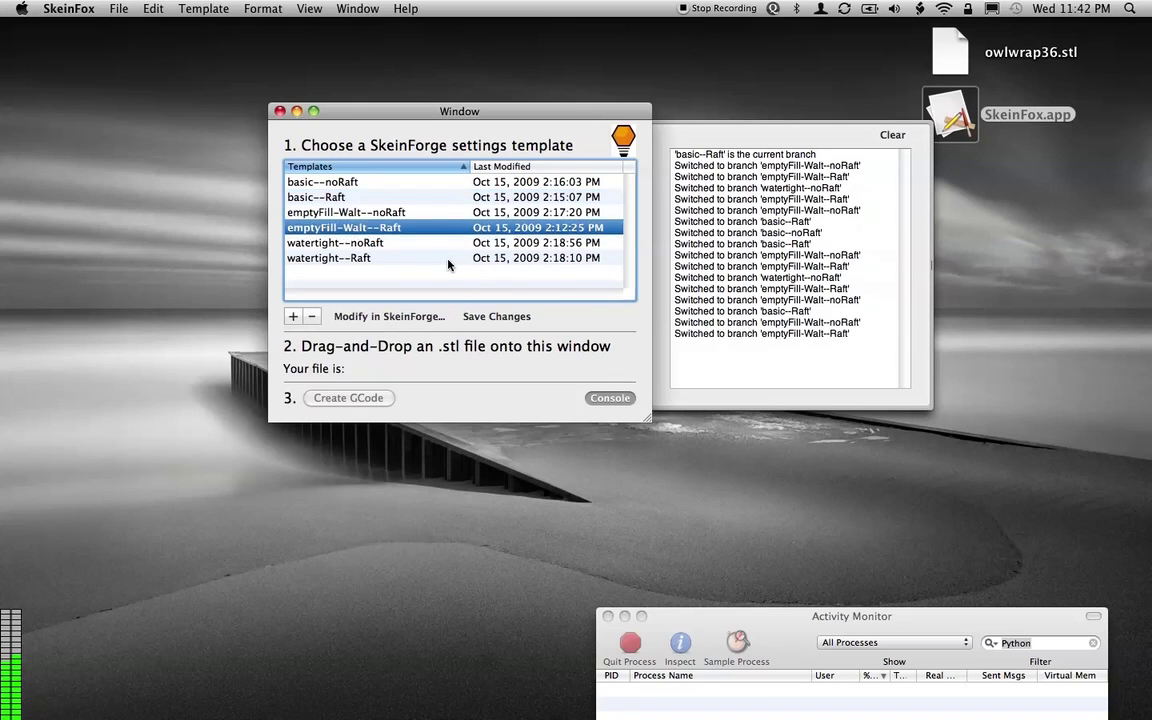
pyautogui.press('Up')
pyautogui.press('Up')
pyautogui.press('Up')
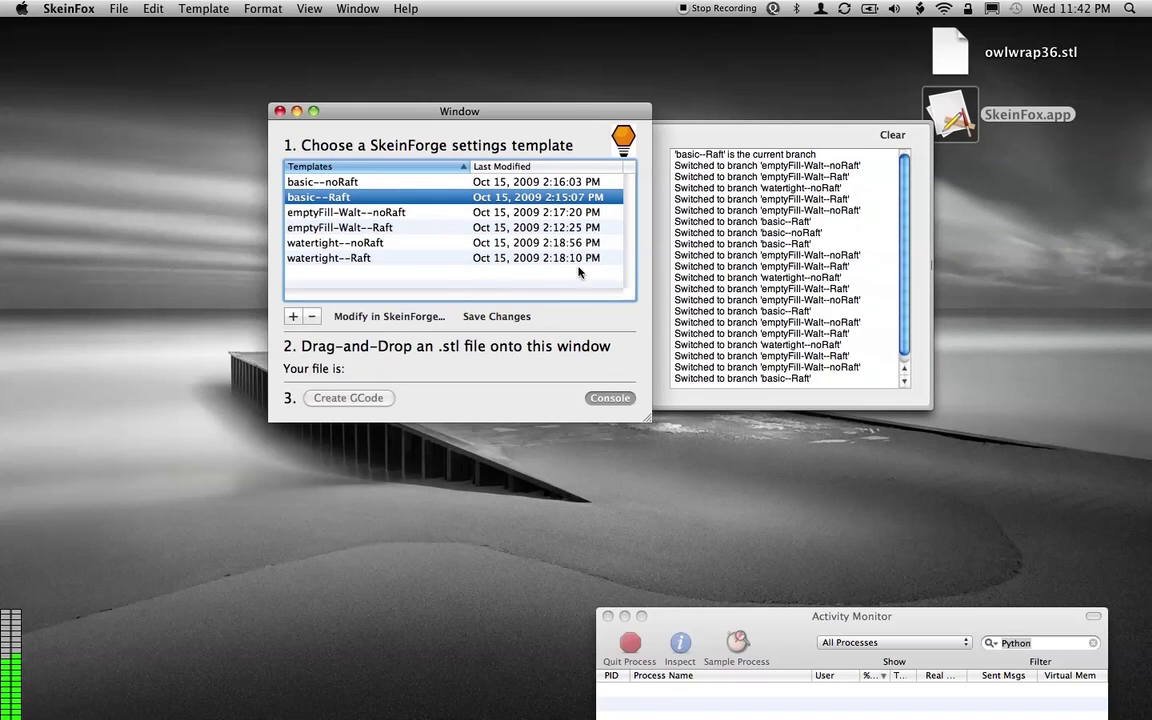
pyautogui.click(888, 136)
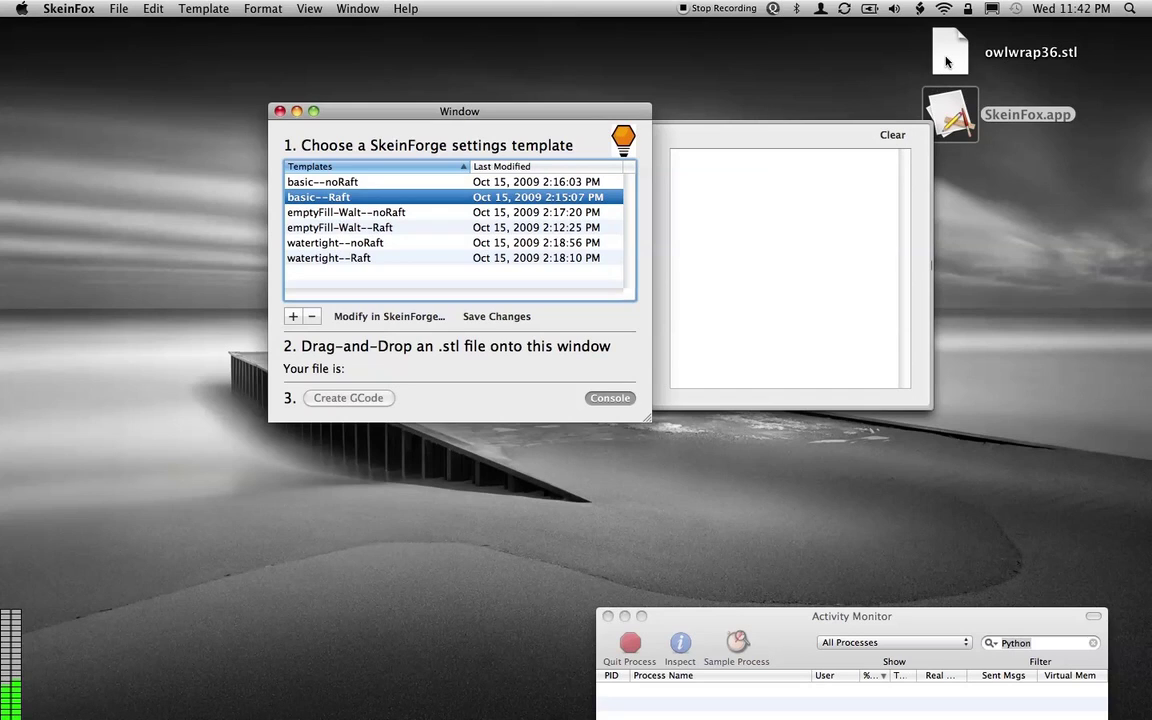
# Step: Drop owlwrap36.stl from the desktop onto SkeinFox, then switch Spaces to Safari
pyautogui.moveTo(950, 52); pyautogui.dragTo(559, 289)
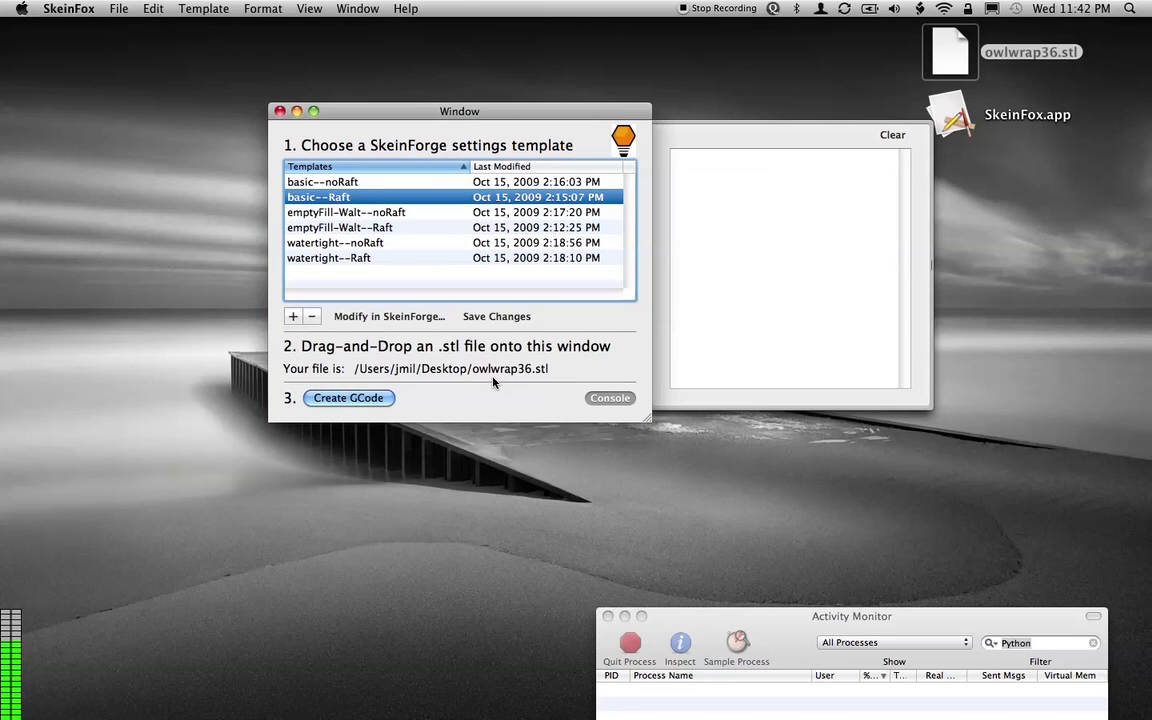
pyautogui.hotkey('ctrl', 'Right')
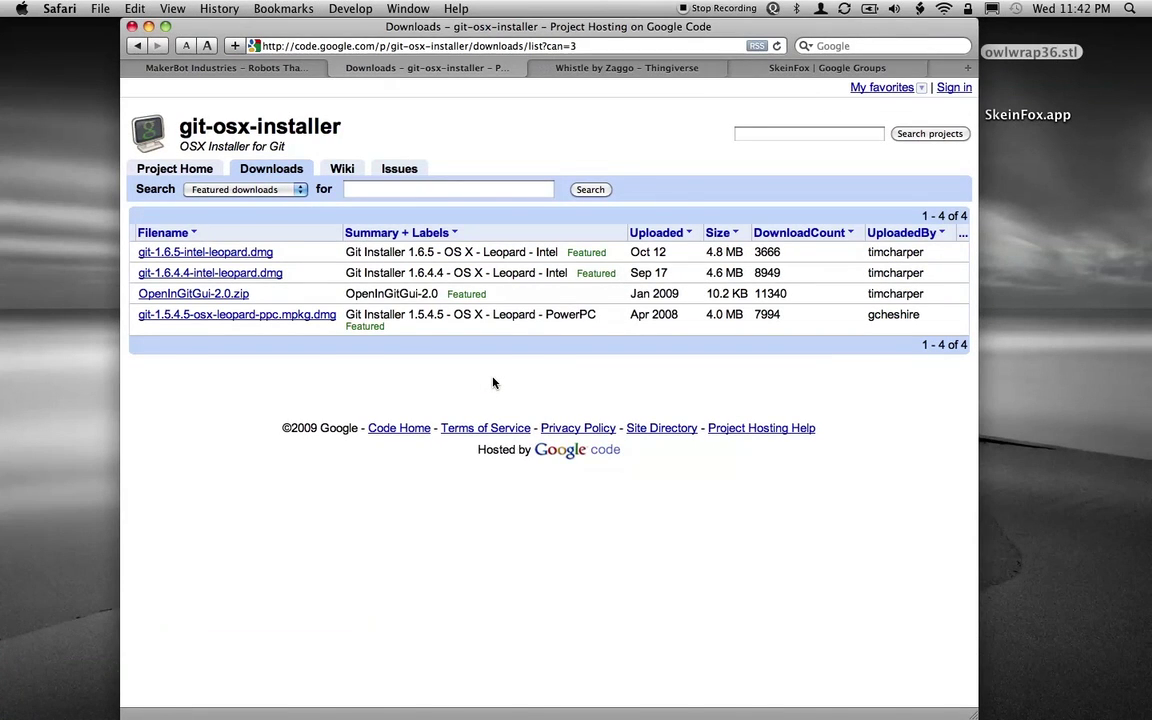
# Step: View the Whistle by Zaggo Thingiverse page down to its downloads, then return to SkeinFox
pyautogui.hotkey('ctrl', 'Tab')
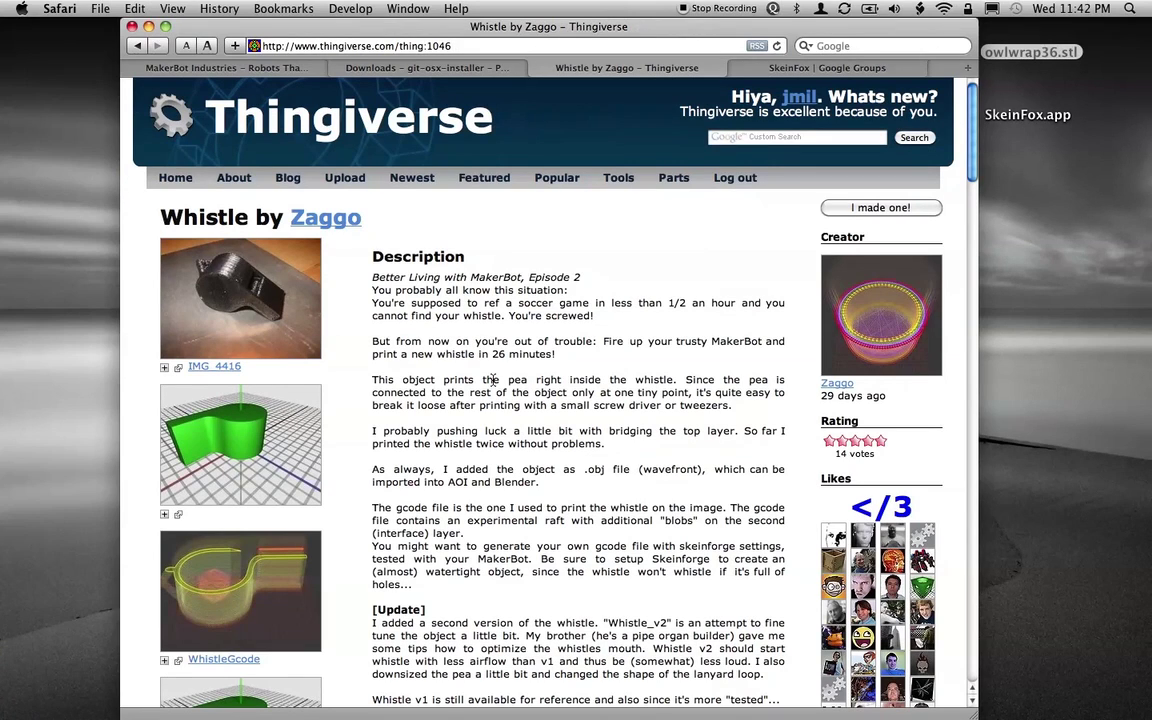
pyautogui.scroll(-20, 493, 380)
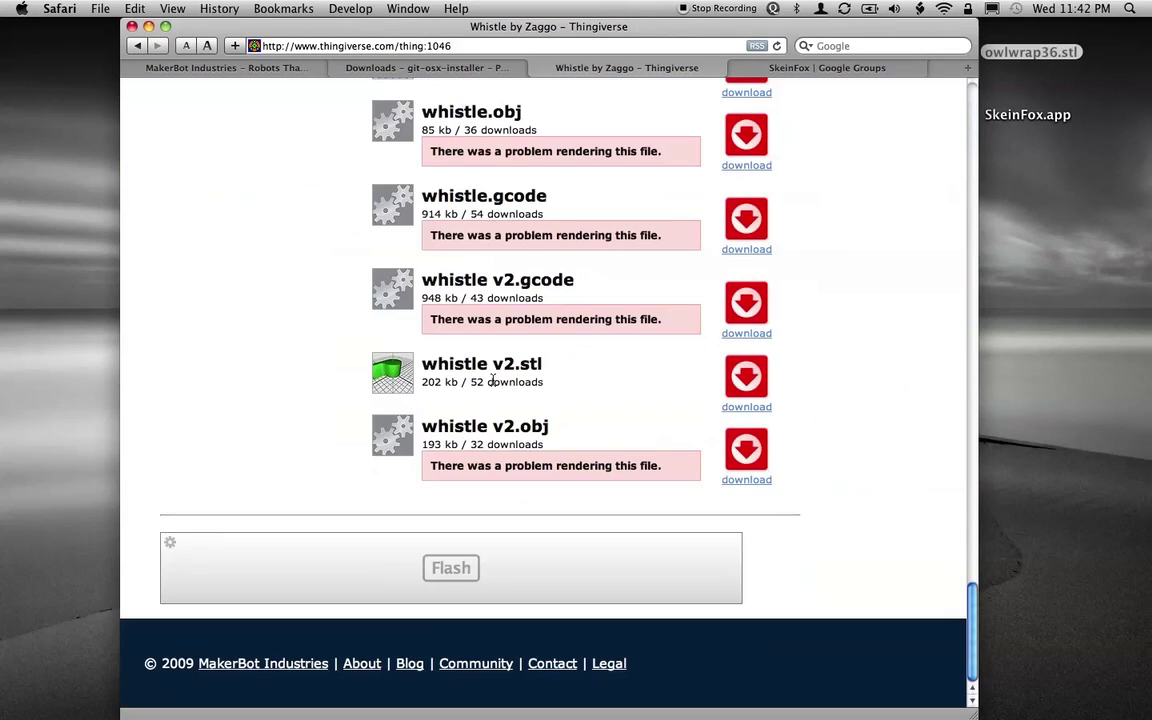
pyautogui.hotkey('ctrl', 'Left')
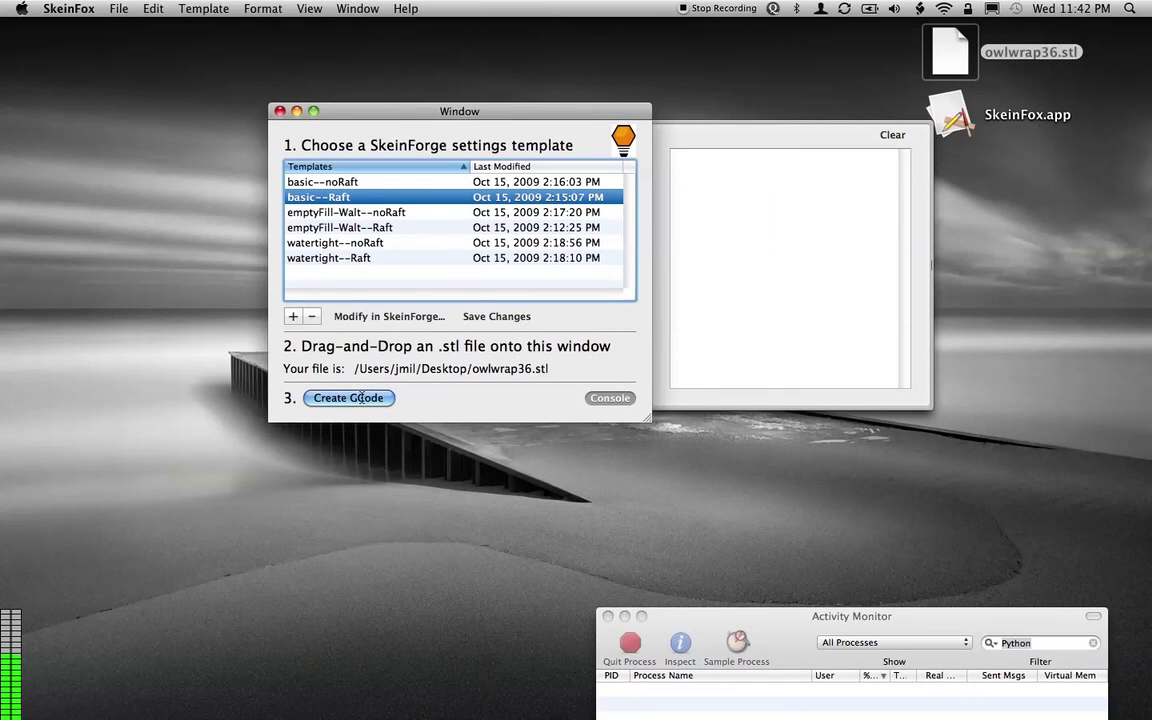
# Step: Create G-code from owlwrap36.stl with basic--Raft and move the template window down-right
pyautogui.click(362, 397)
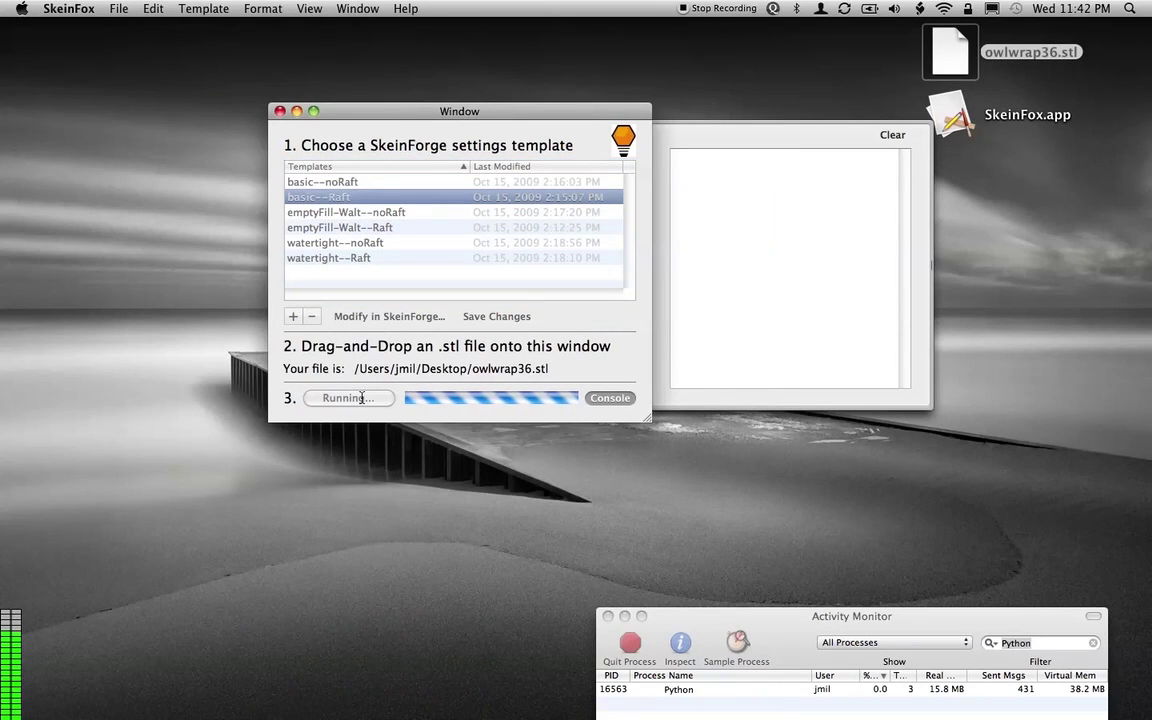
pyautogui.moveTo(374, 118); pyautogui.dragTo(585, 247)
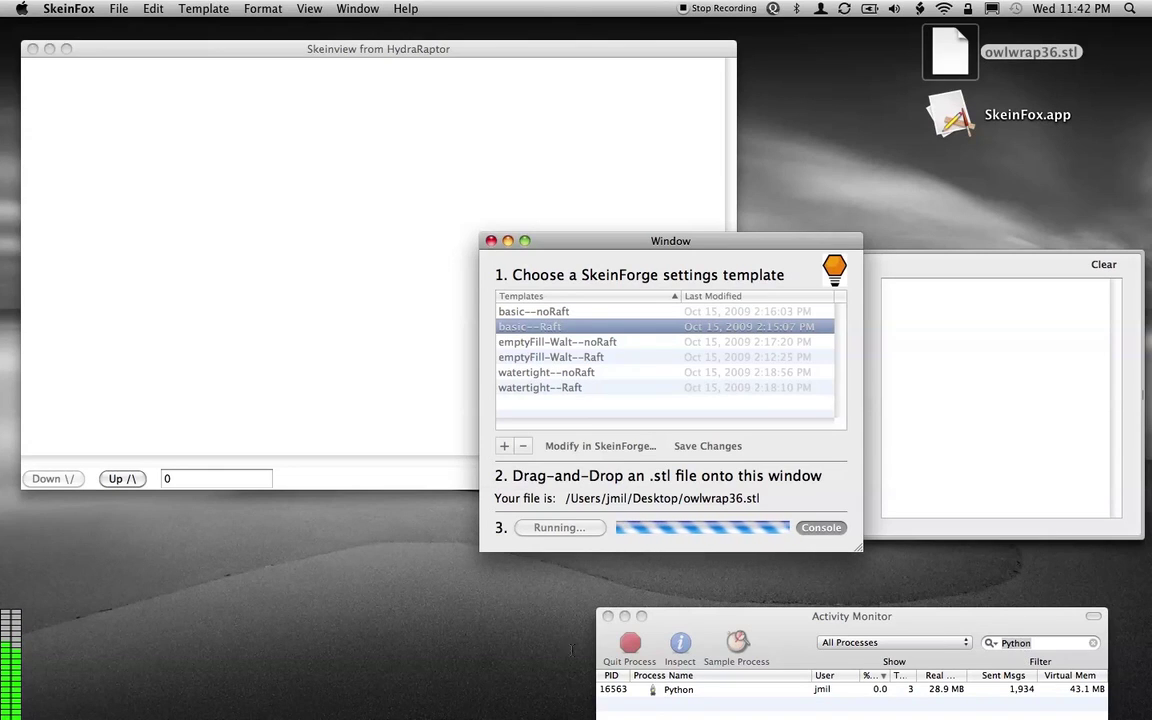
# Step: Step the Skeinview toolpath preview up to layer 6, then exit it
pyautogui.click(348, 296)
pyautogui.click(130, 478)
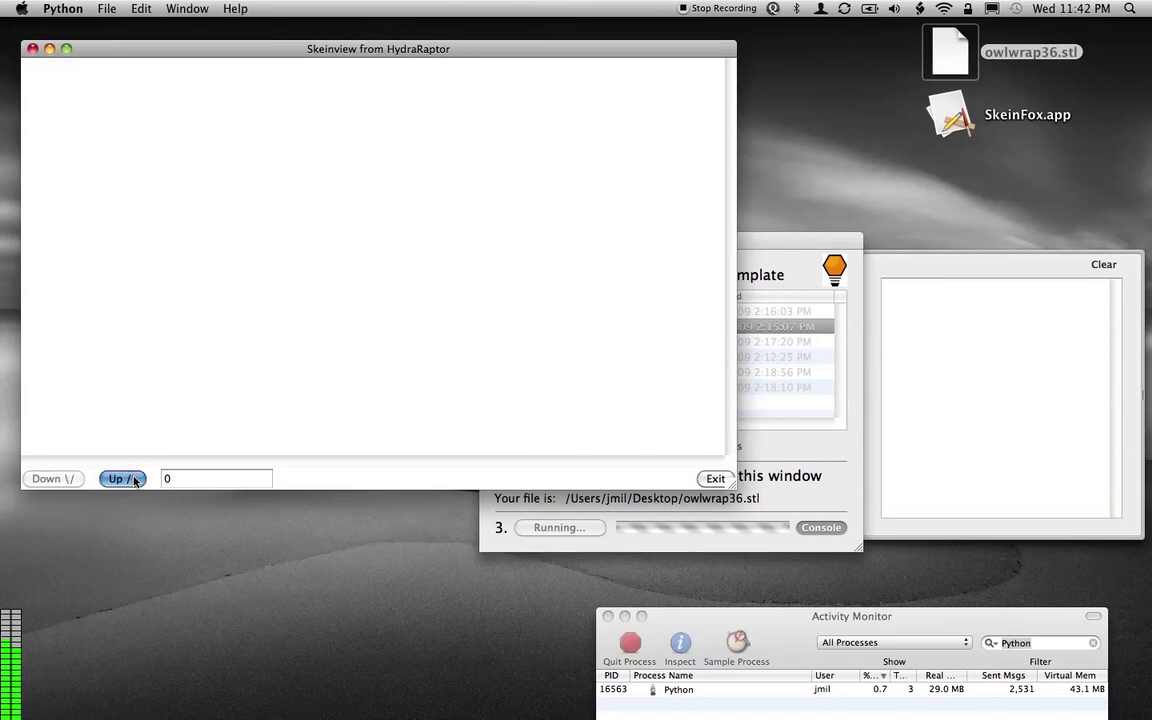
pyautogui.click(122, 478)
pyautogui.click(122, 478)
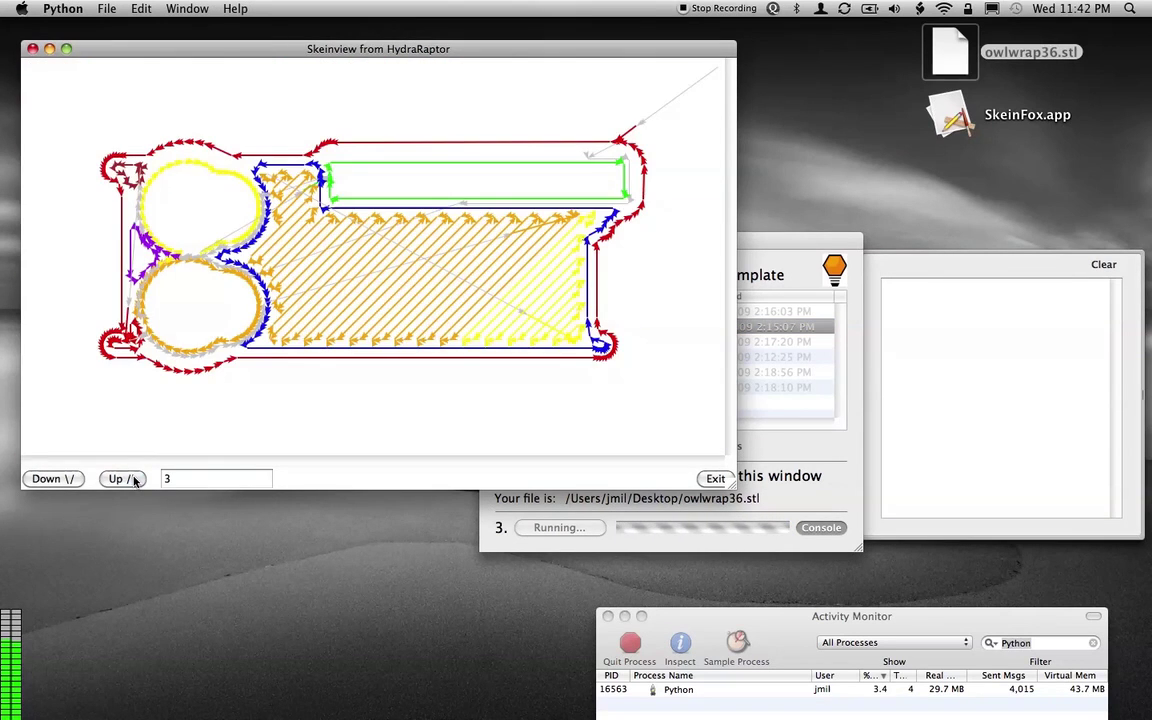
pyautogui.click(122, 478)
pyautogui.click(122, 478)
pyautogui.click(122, 478)
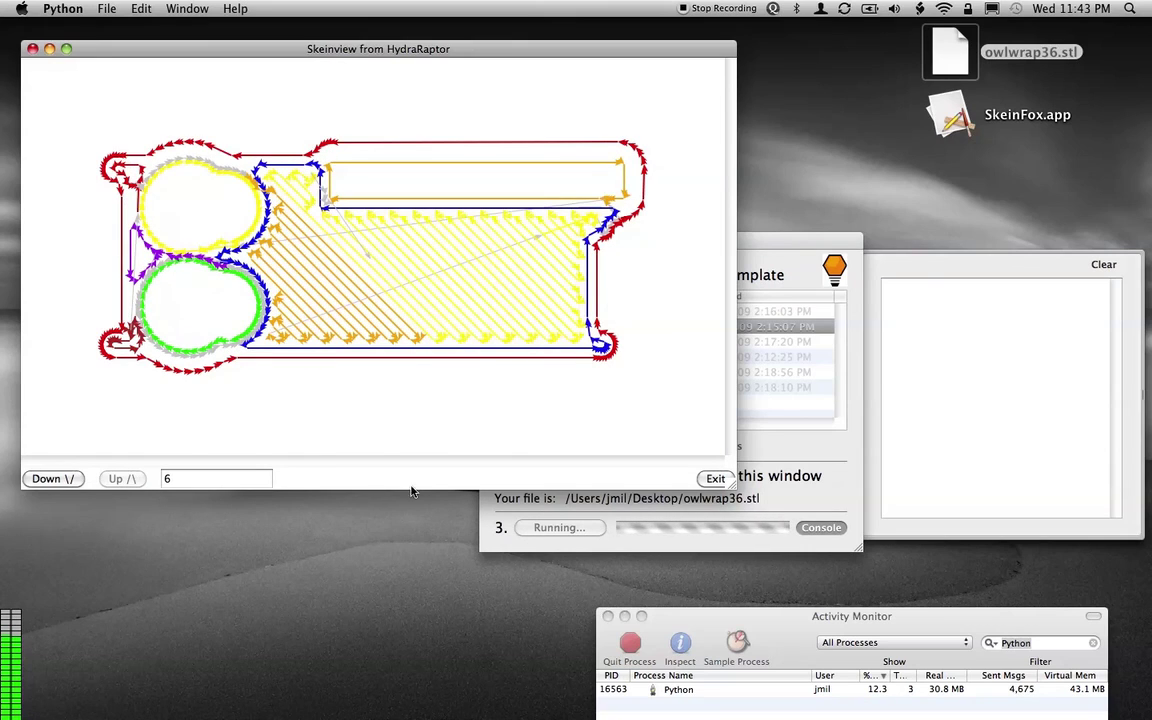
pyautogui.click(705, 479)
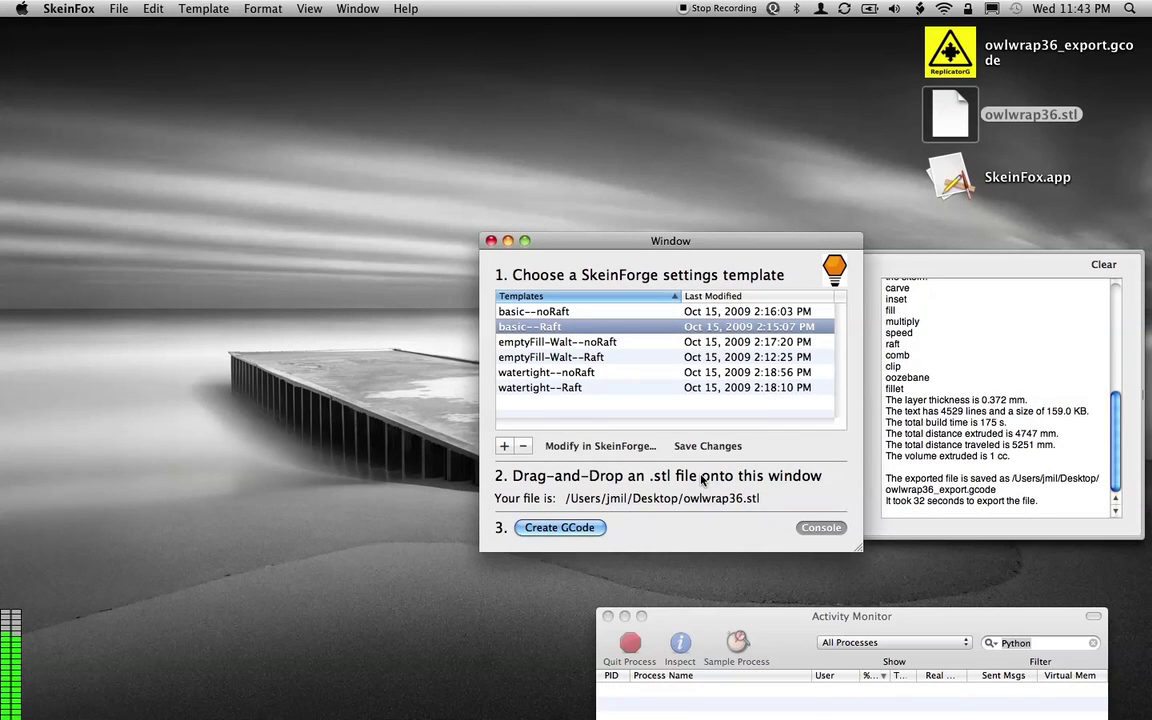
# Step: Rename owlwrap36_export.gcode on the desktop to owlwrap36_export--RAFT.gcode
pyautogui.click(951, 62)
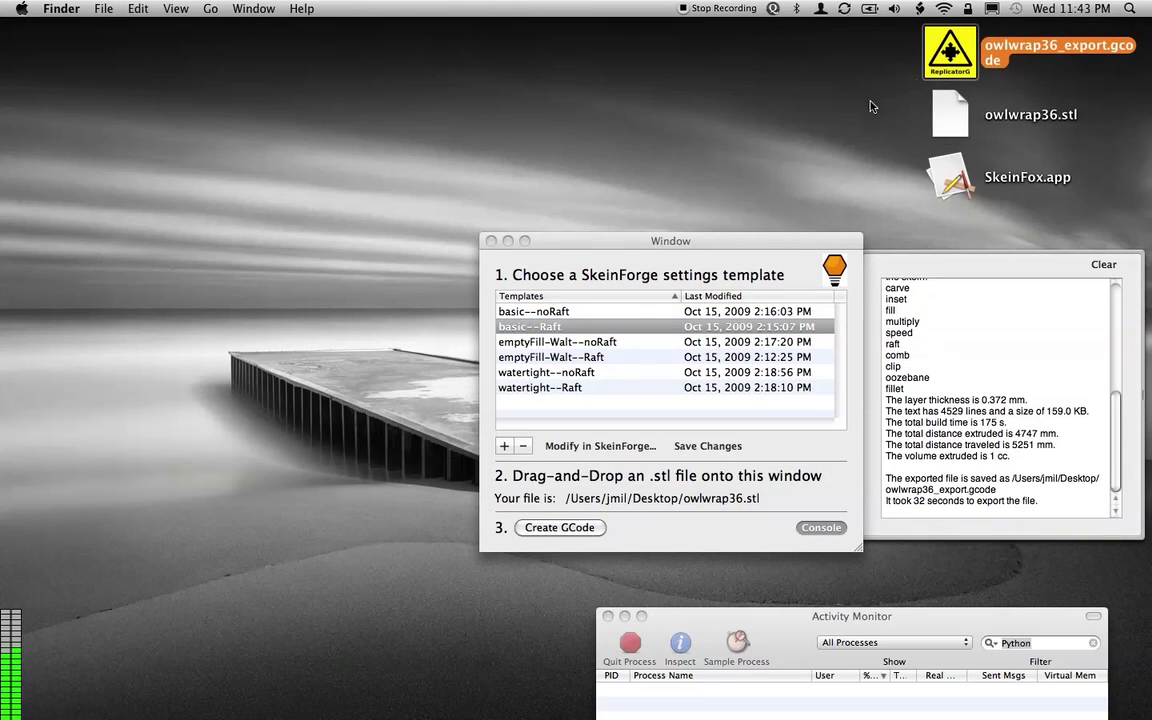
pyautogui.press('Return')
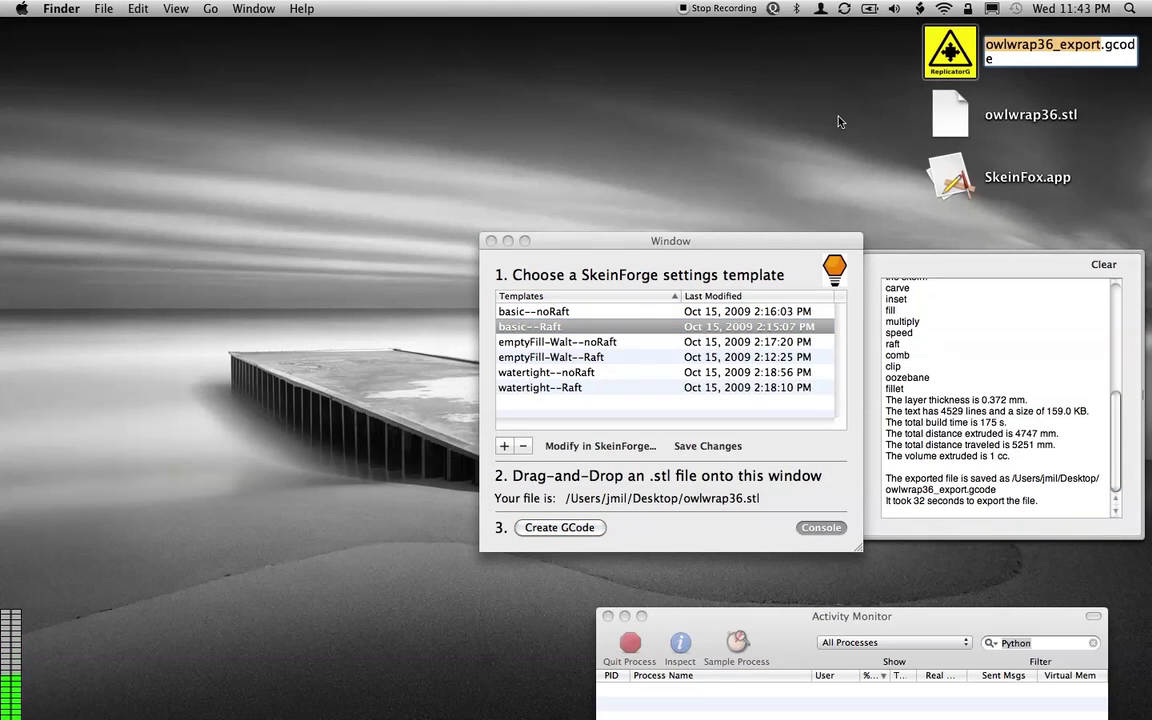
pyautogui.press('Right')
pyautogui.write('--')
pyautogui.write('RAFT')
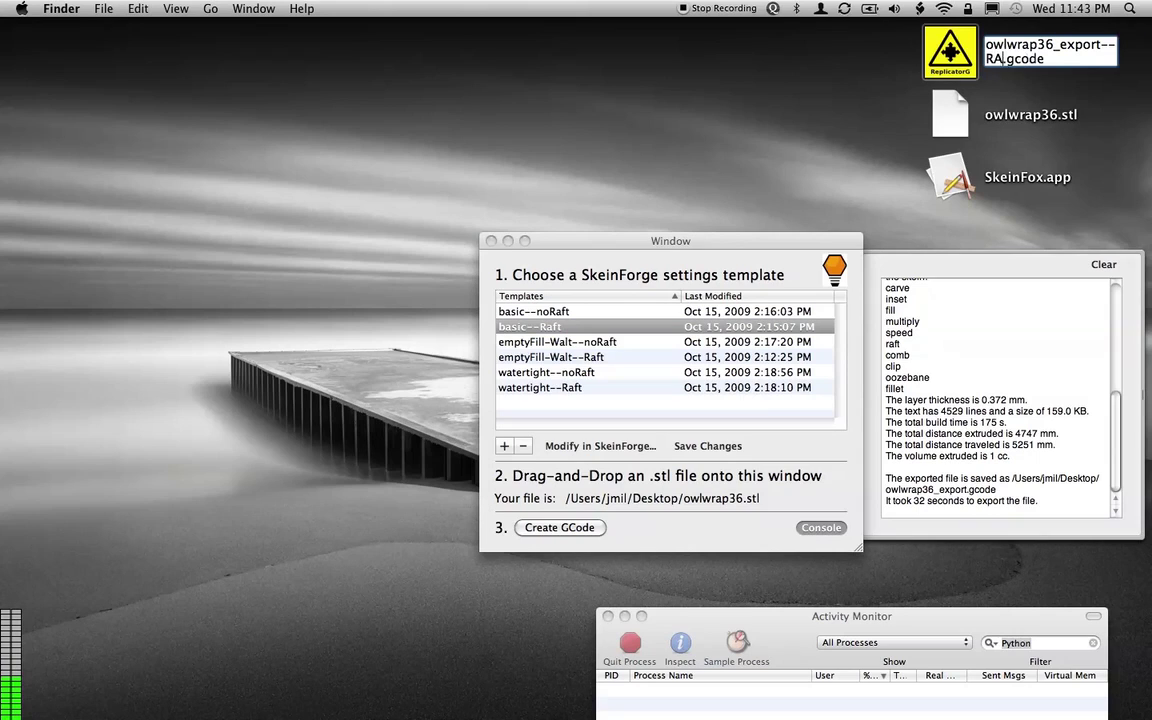
pyautogui.press('Return')
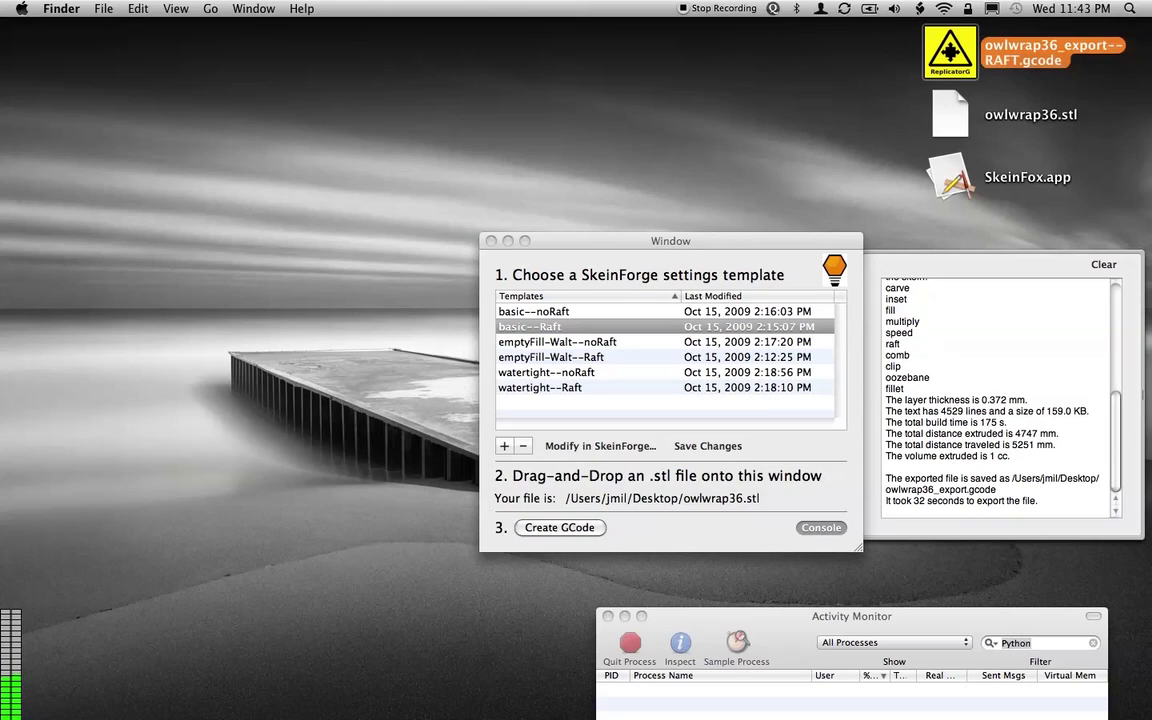
pyautogui.click(603, 312)
# Step: Create G-code with the basic--noRaft template, preview up to layer 3, and exit Skeinview
pyautogui.click(603, 312)
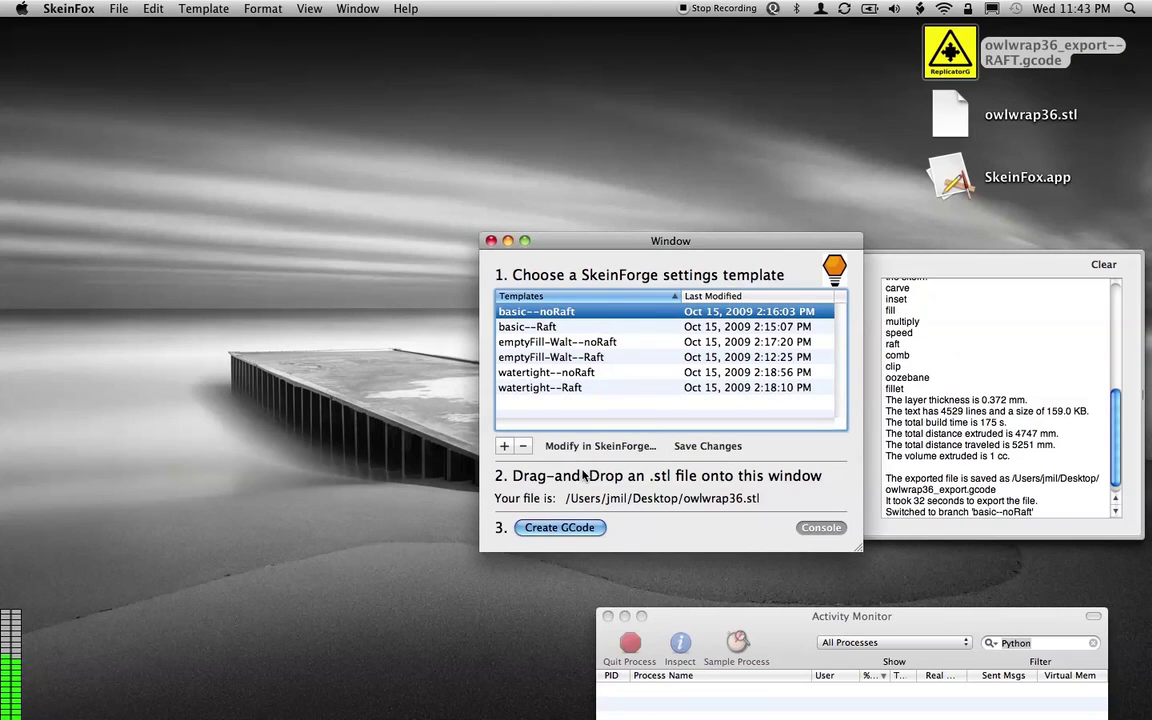
pyautogui.click(578, 530)
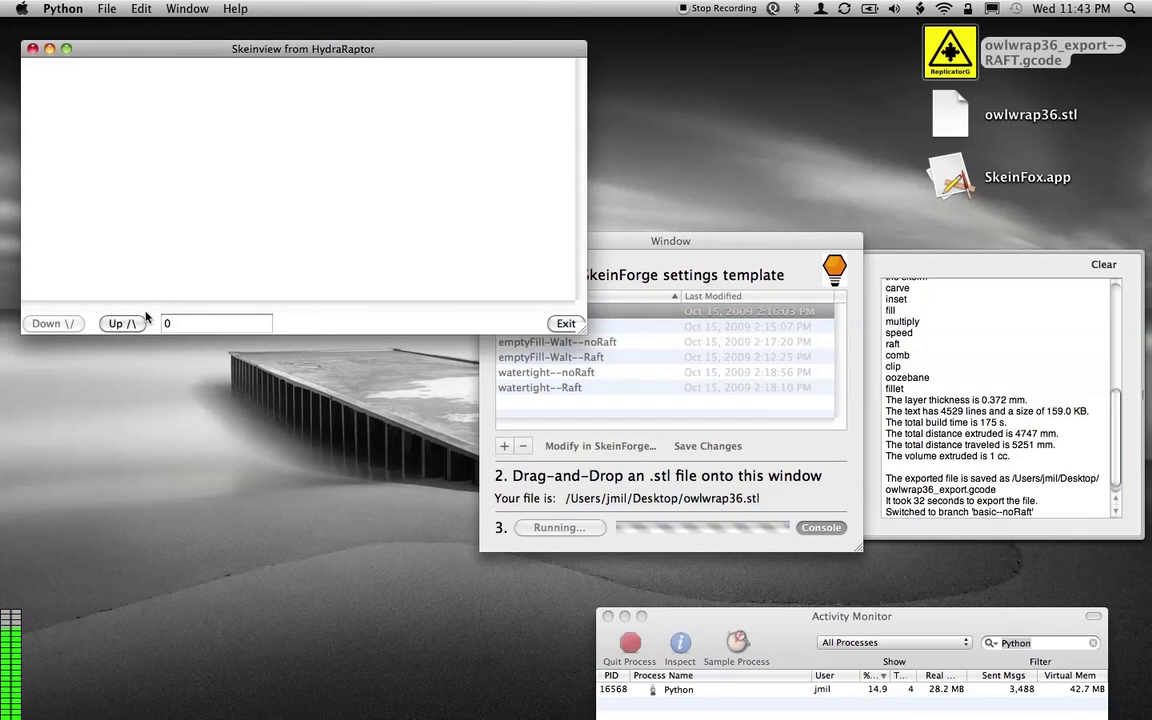
pyautogui.click(135, 324)
pyautogui.click(135, 324)
pyautogui.click(135, 324)
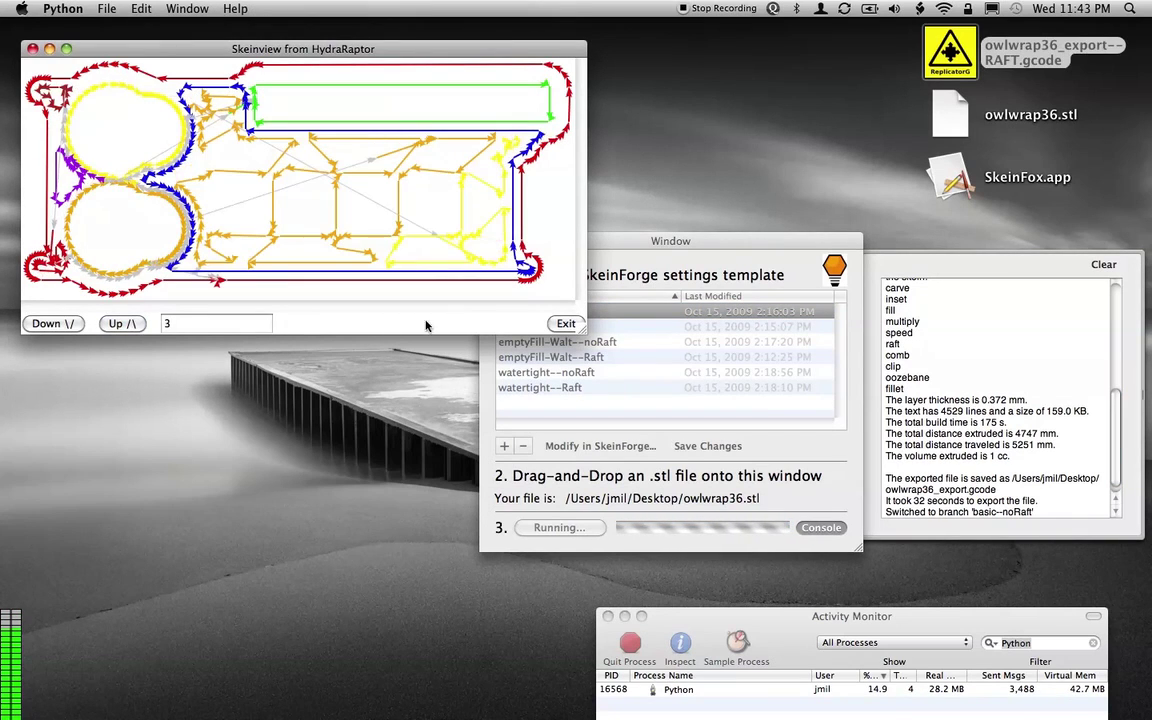
pyautogui.click(565, 323)
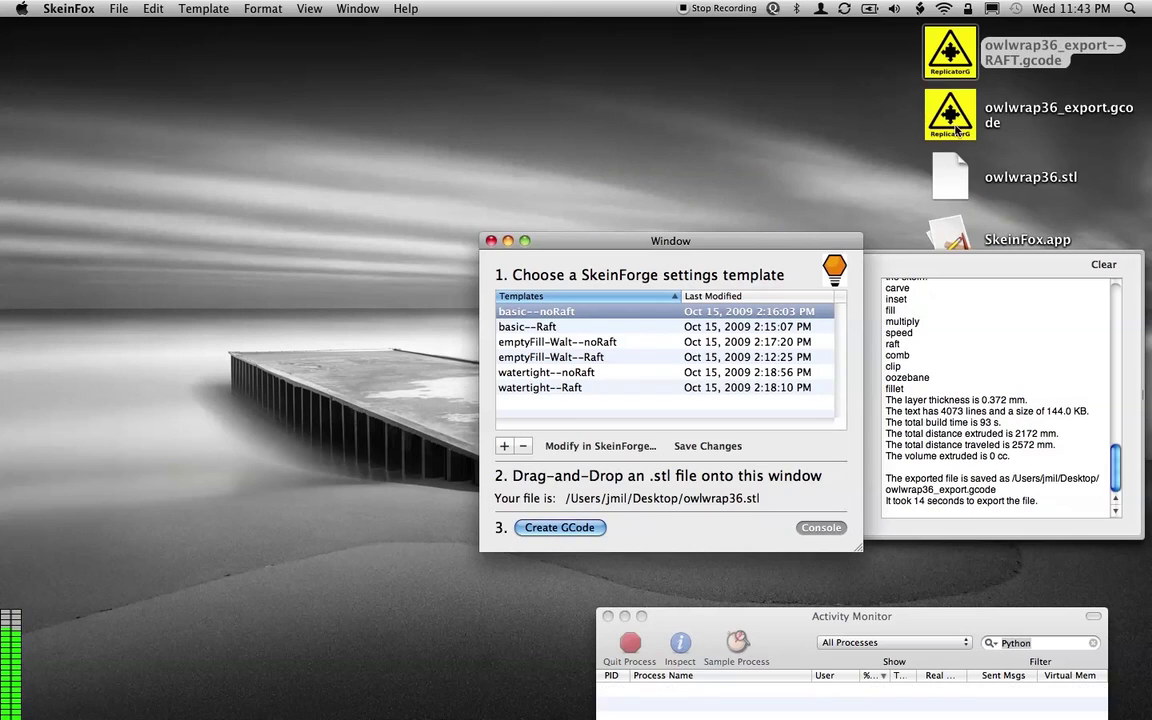
# Step: Rename the new export to owlwrap36_export--NORAFT.gcode
pyautogui.click(955, 125)
pyautogui.press('Return')
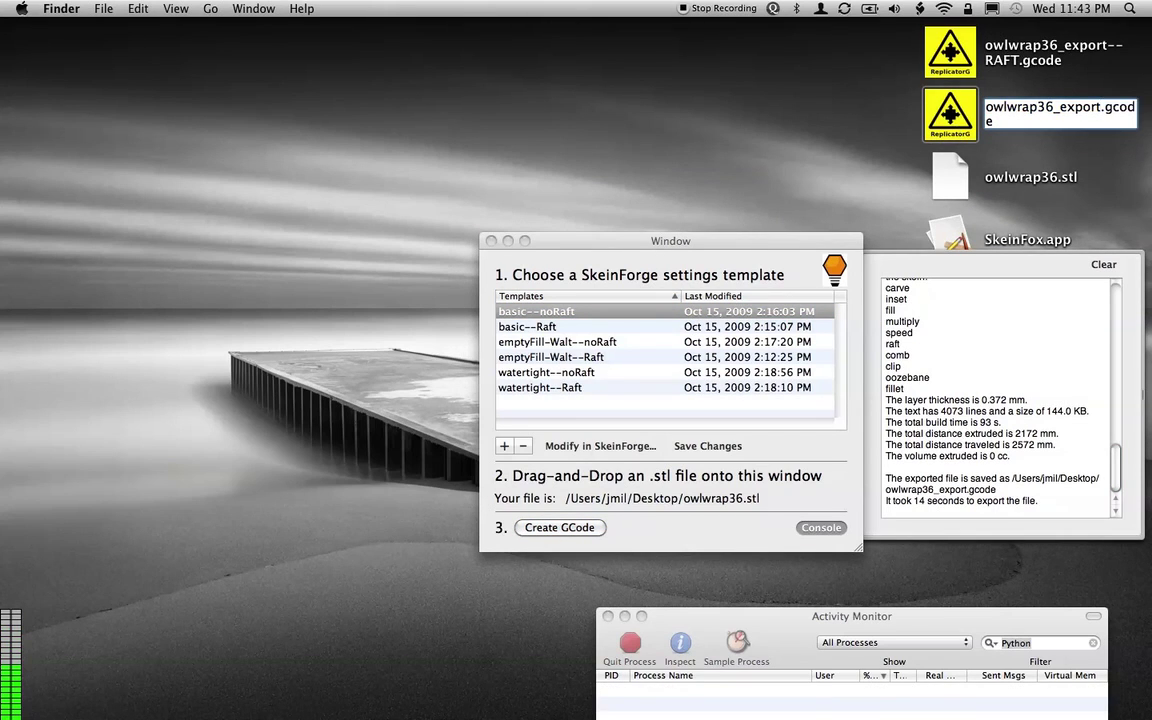
pyautogui.write('--NORAFT')
pyautogui.press('Escape')
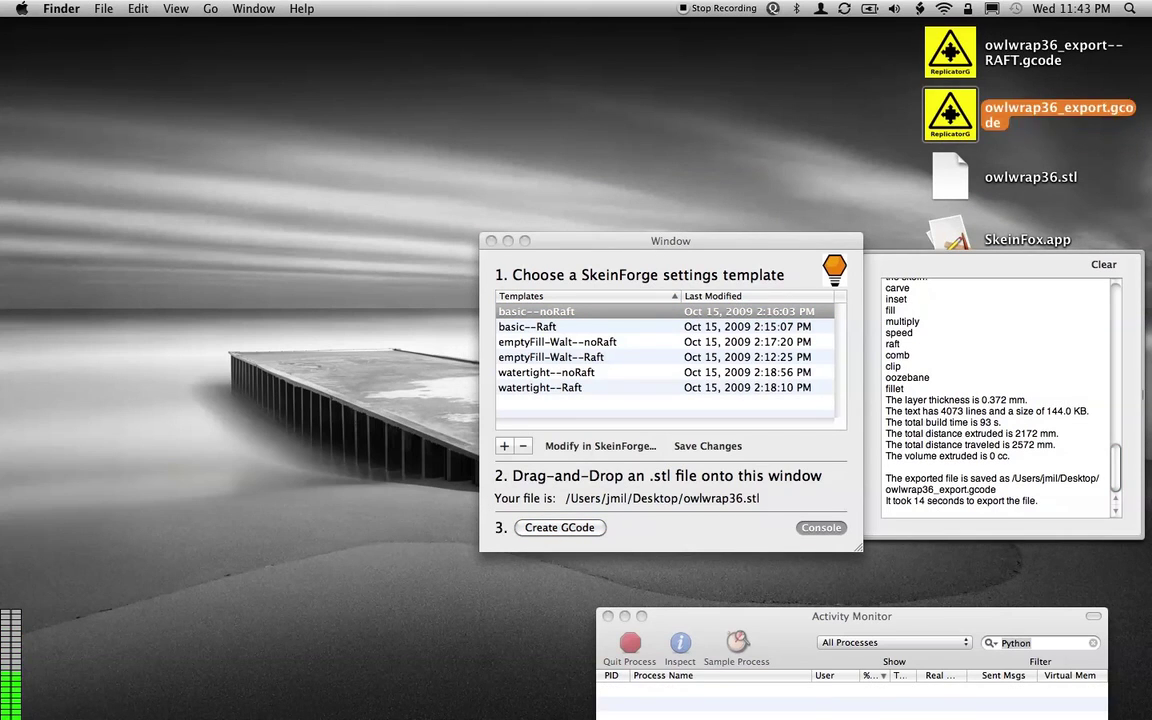
# Step: Add a blank untitled template and delete it again
pyautogui.click(714, 310)
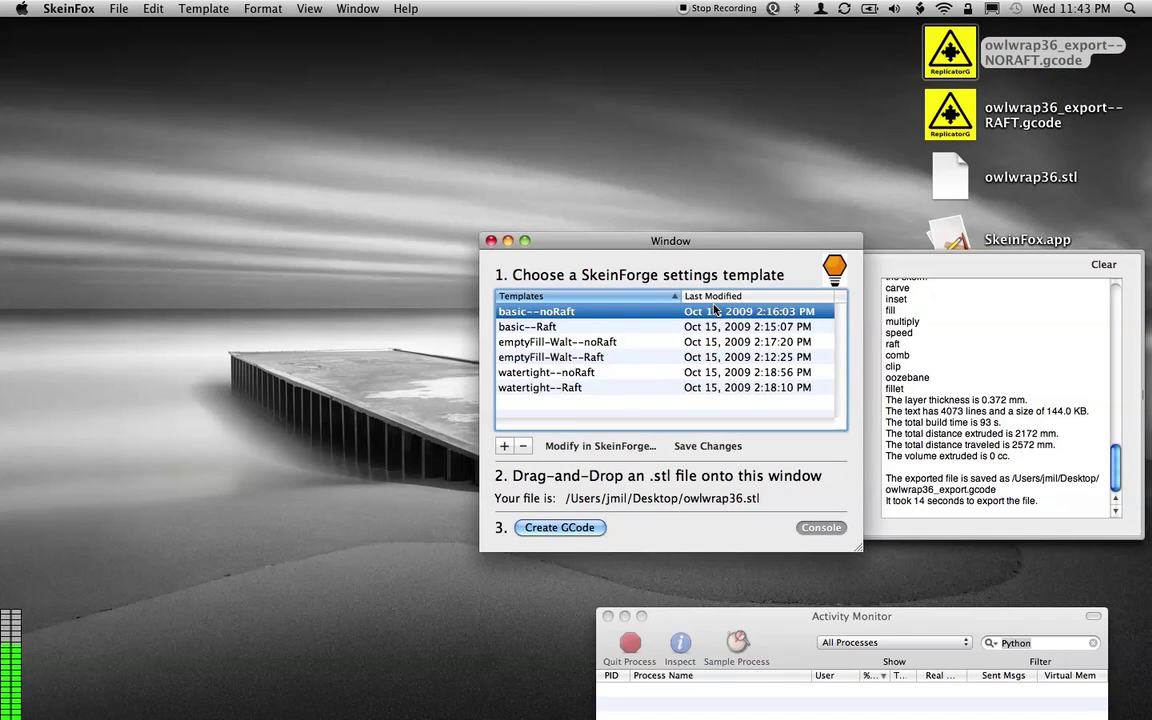
pyautogui.click(504, 447)
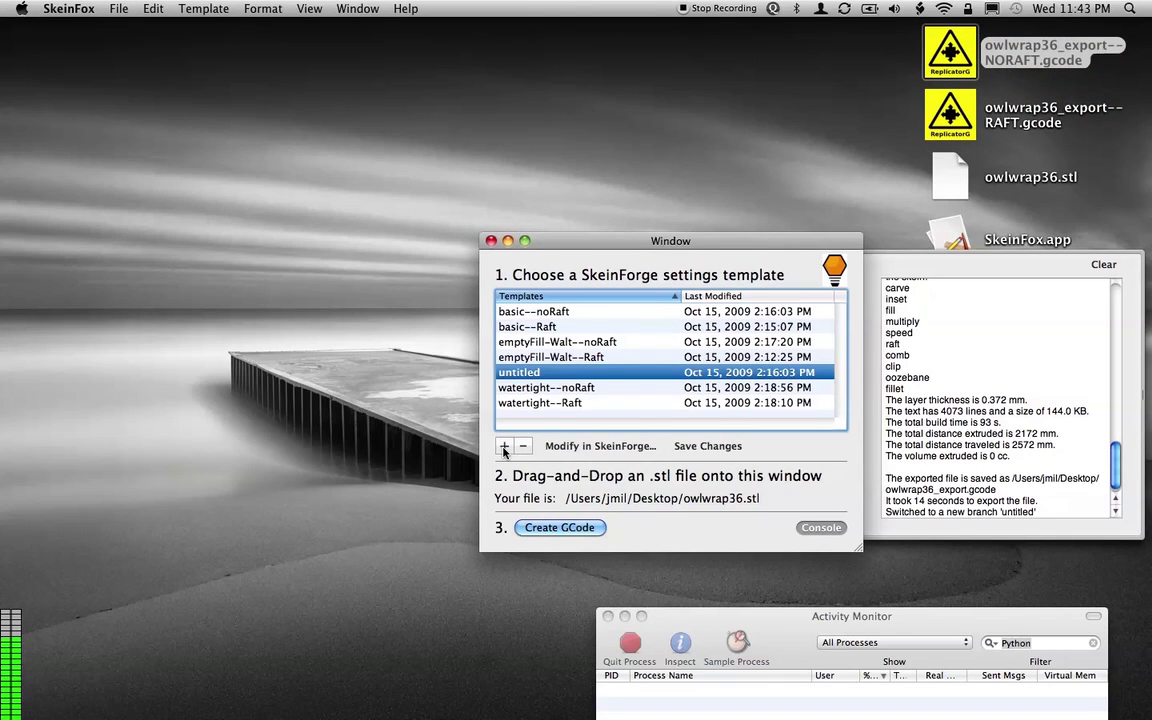
pyautogui.click(522, 447)
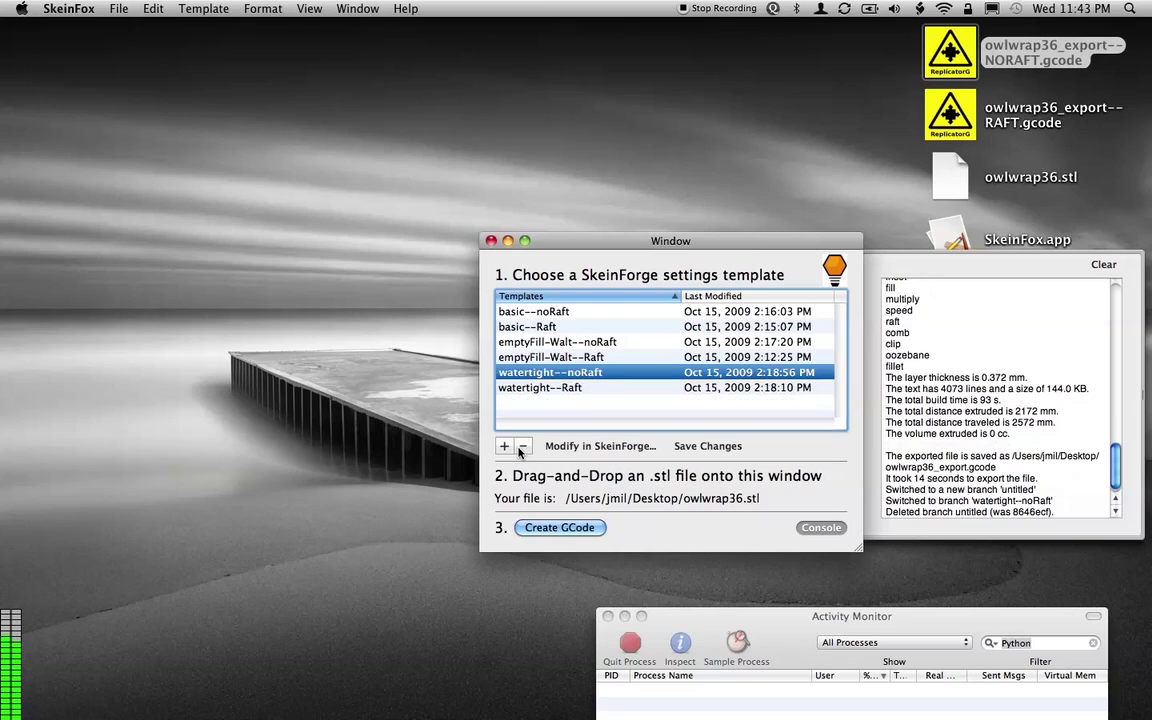
# Step: Duplicate watertight--noRaft, rename the copy WOW, delete it, and select basic--Raft
pyautogui.click(207, 8)
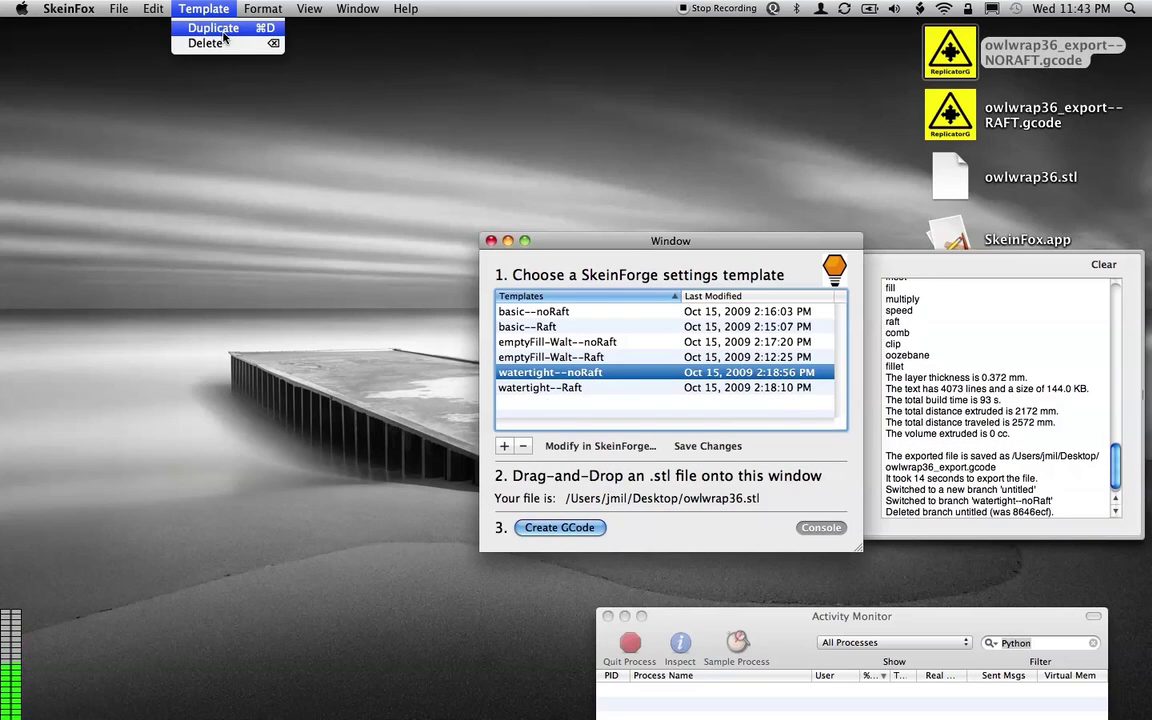
pyautogui.click(222, 33)
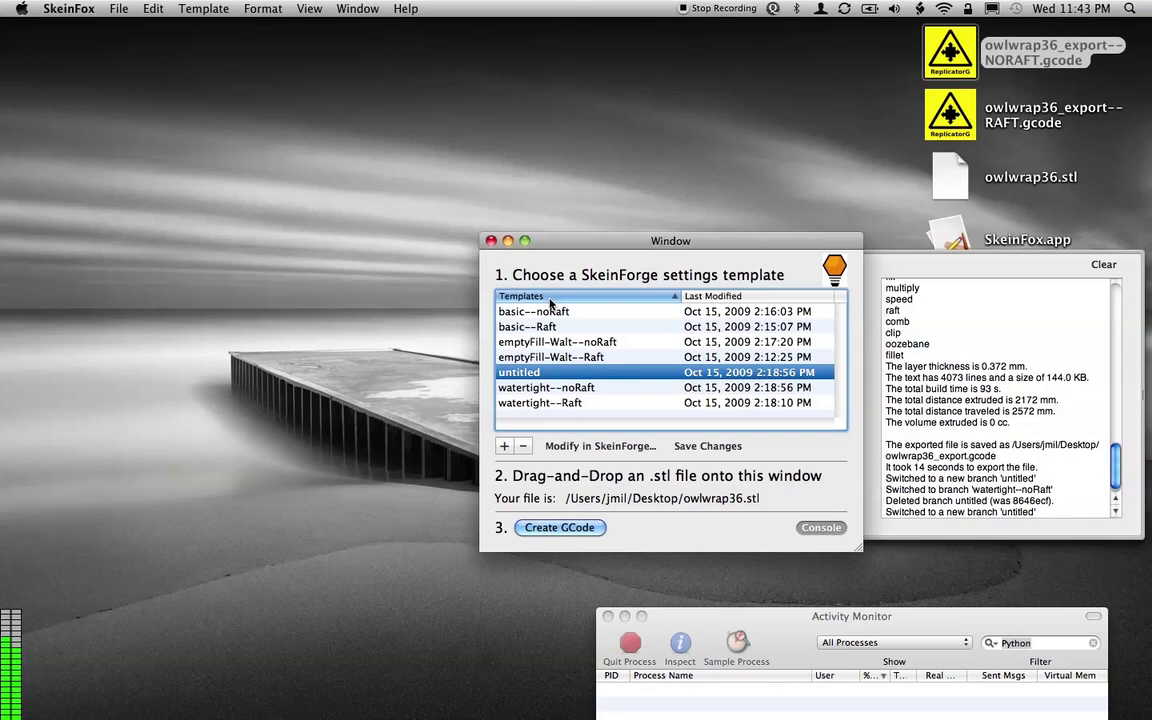
pyautogui.doubleClick(525, 374)
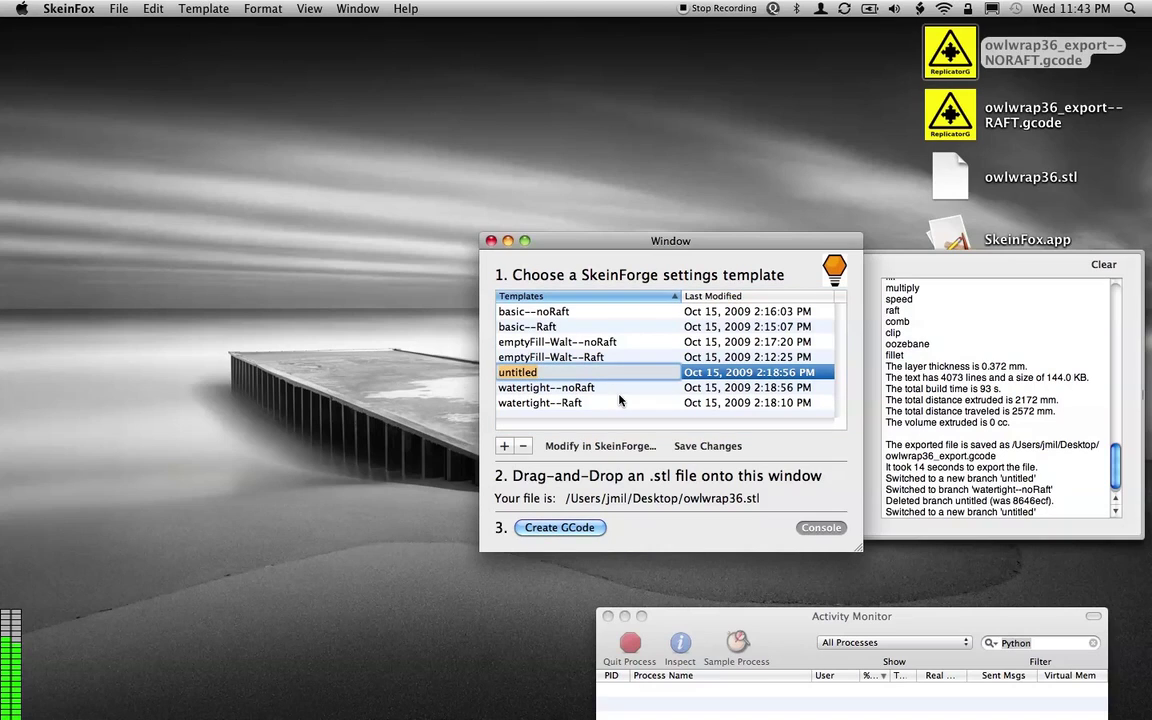
pyautogui.write('WOW')
pyautogui.press('Return')
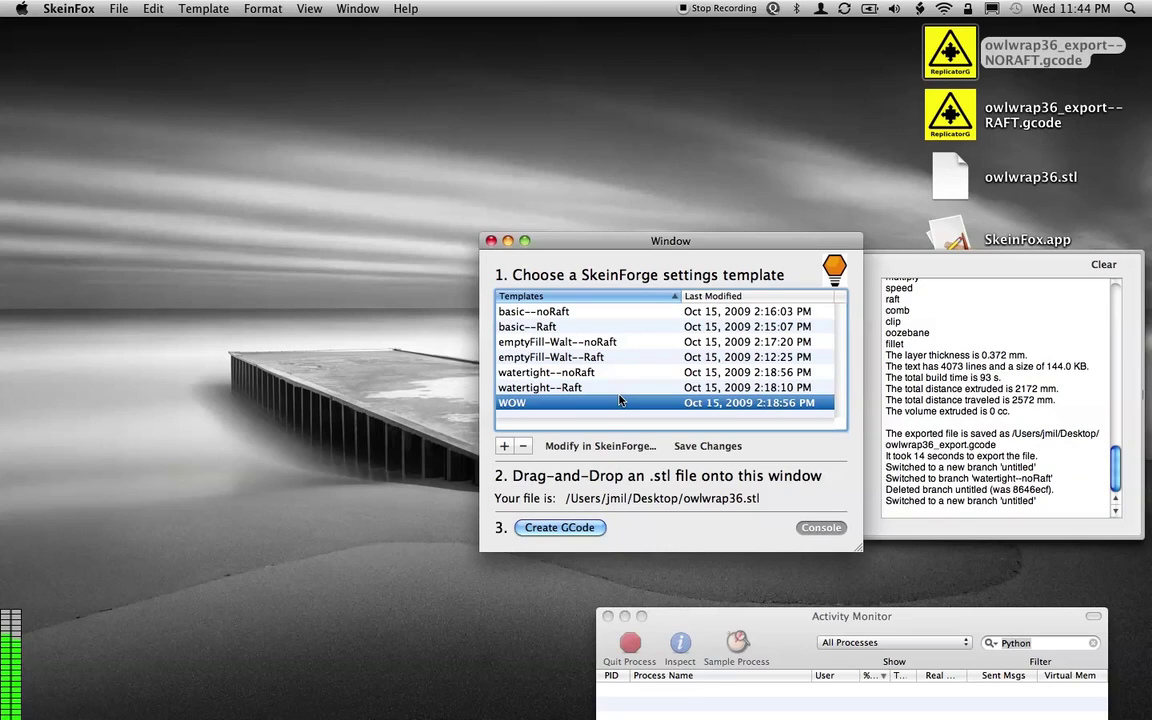
pyautogui.click(523, 448)
pyautogui.click(540, 330)
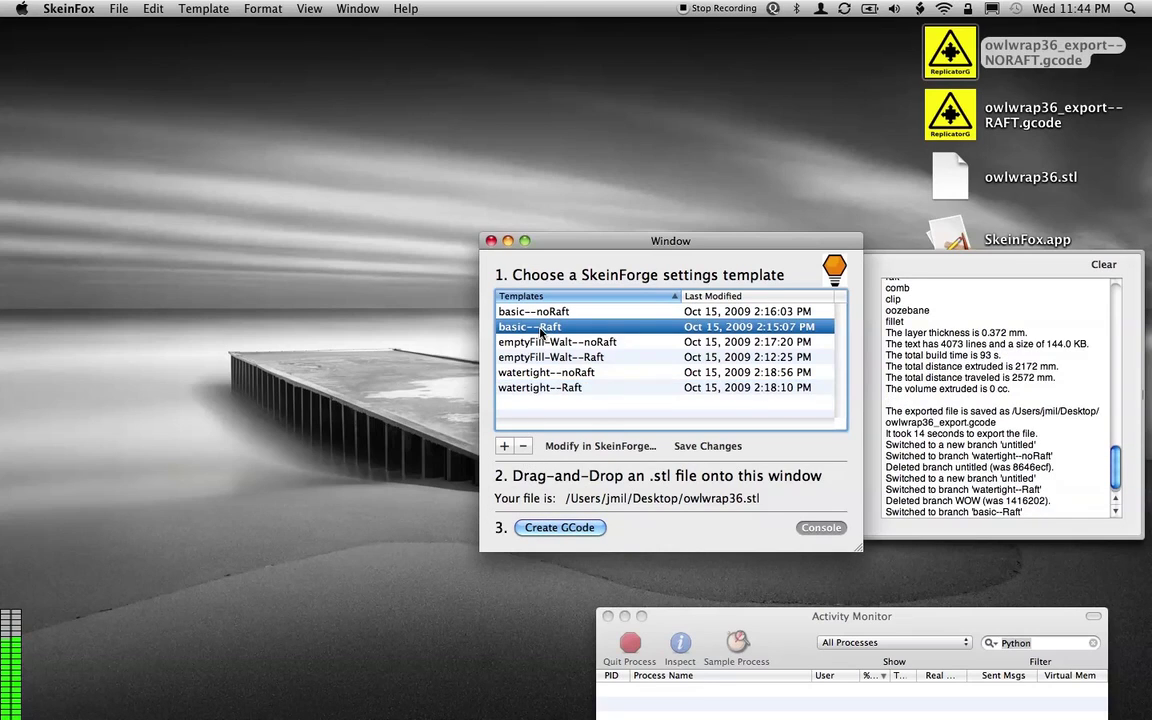
# Step: Change the basic--Raft Fill preference Infill Solidity from 0.2 to 0.7, then save and commit it in SkeinFox
pyautogui.click(596, 446)
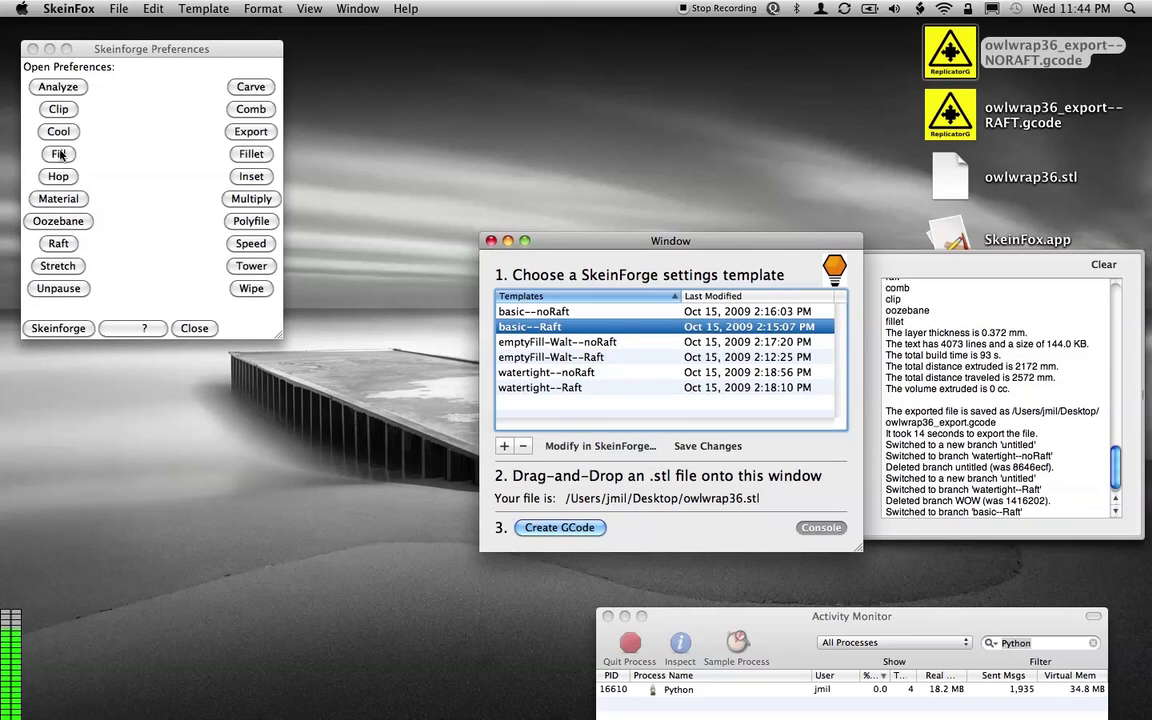
pyautogui.click(58, 153)
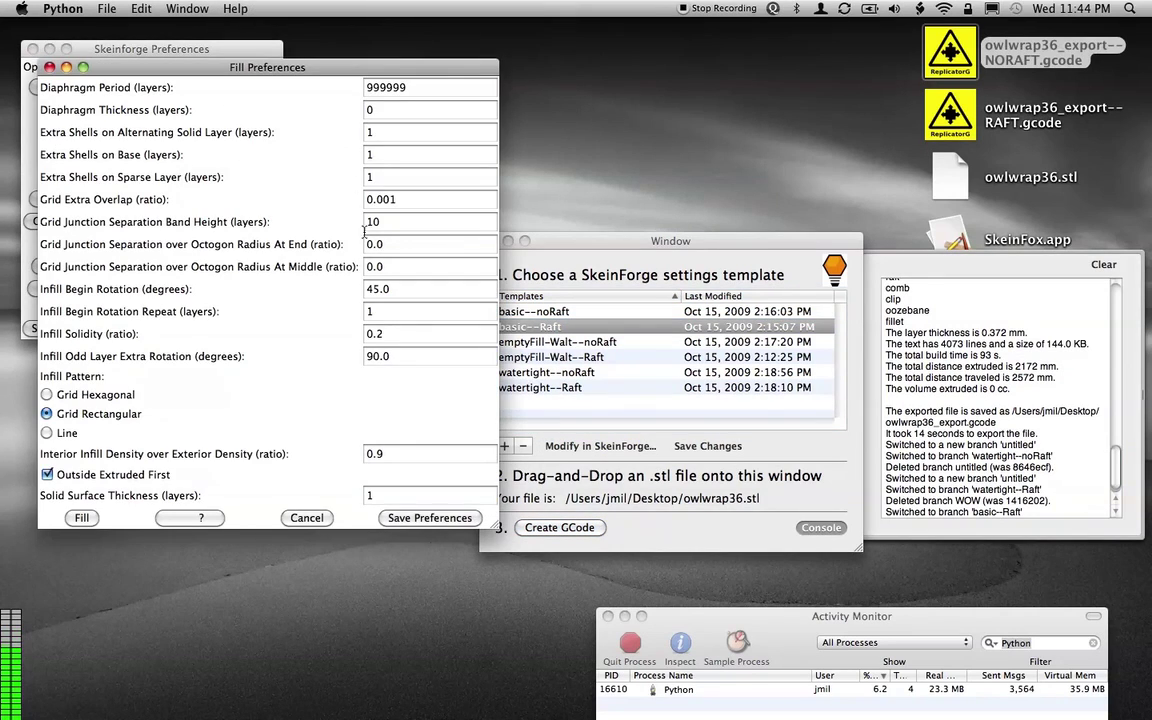
pyautogui.click(381, 335)
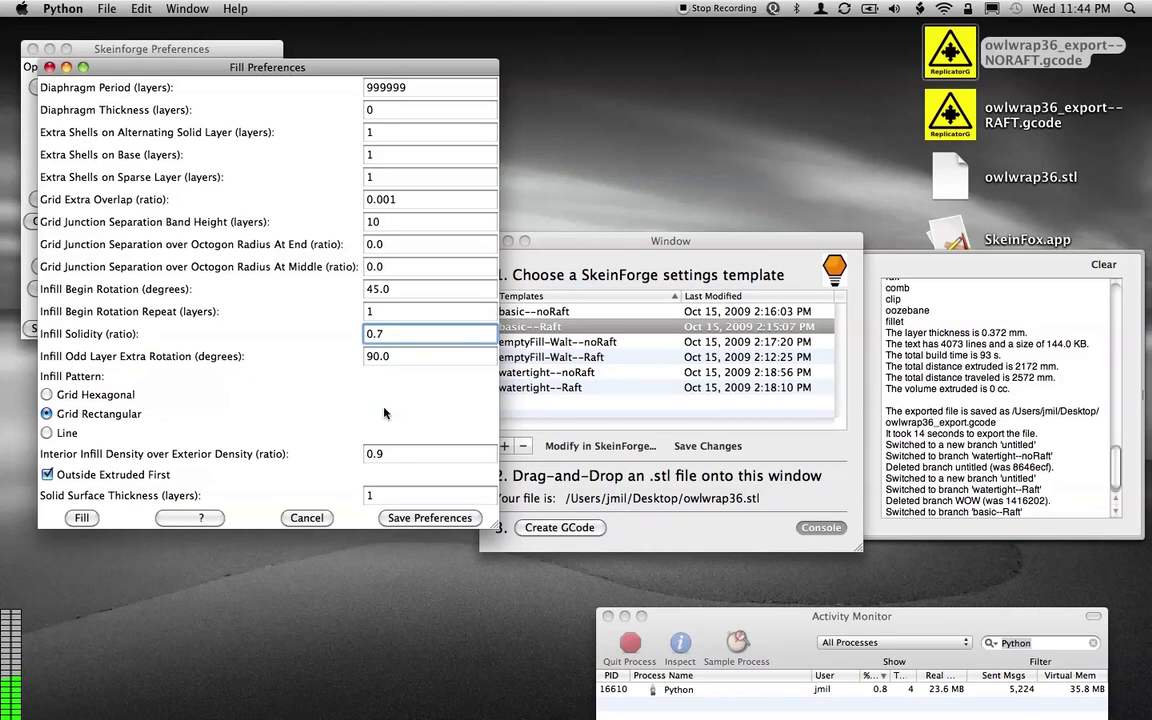
pyautogui.click(392, 517)
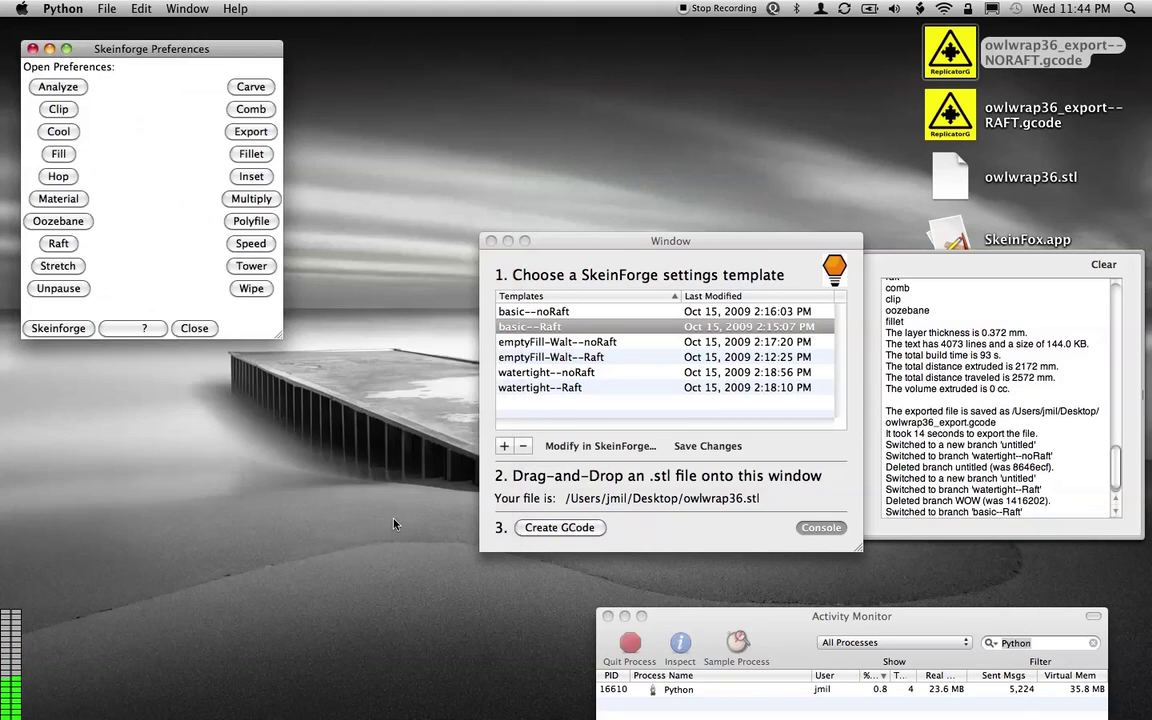
pyautogui.click(711, 450)
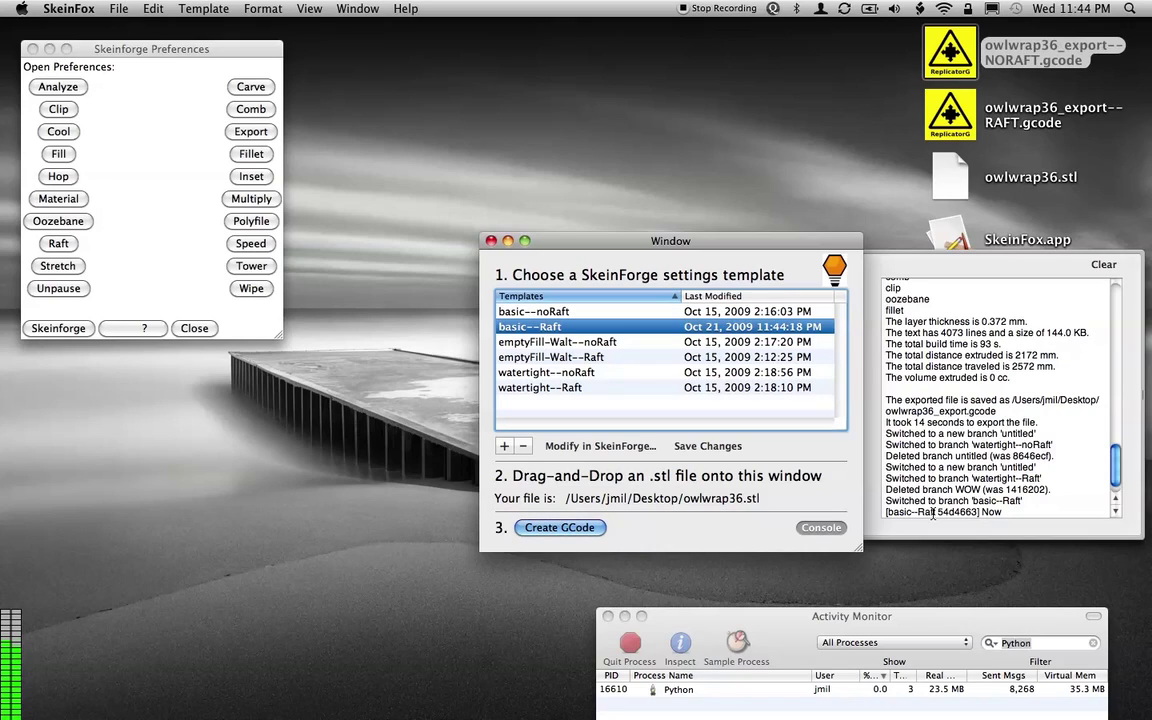
pyautogui.click(651, 298)
pyautogui.click(652, 298)
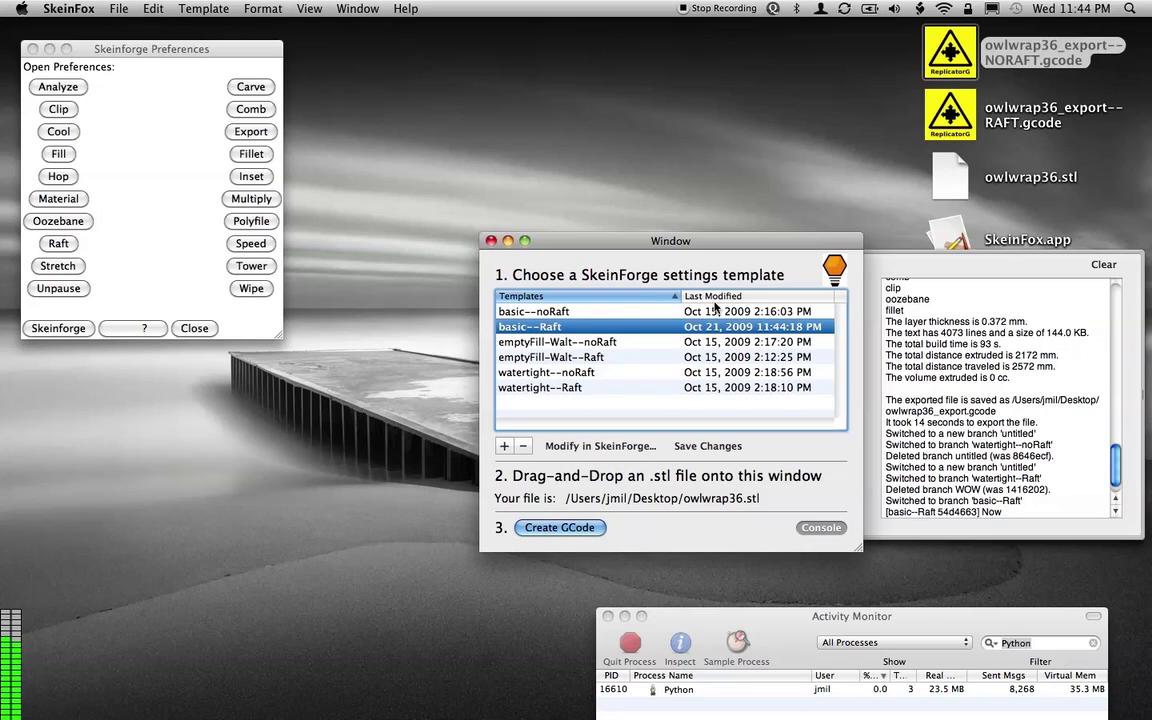